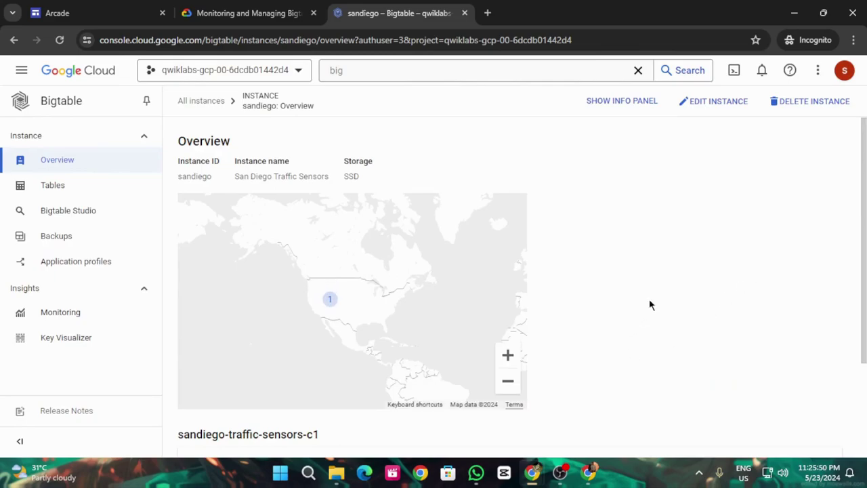
- Open the details of cluster sandiego-traffic-sensors-c1 from the sandiego instance overview
click(714, 103)
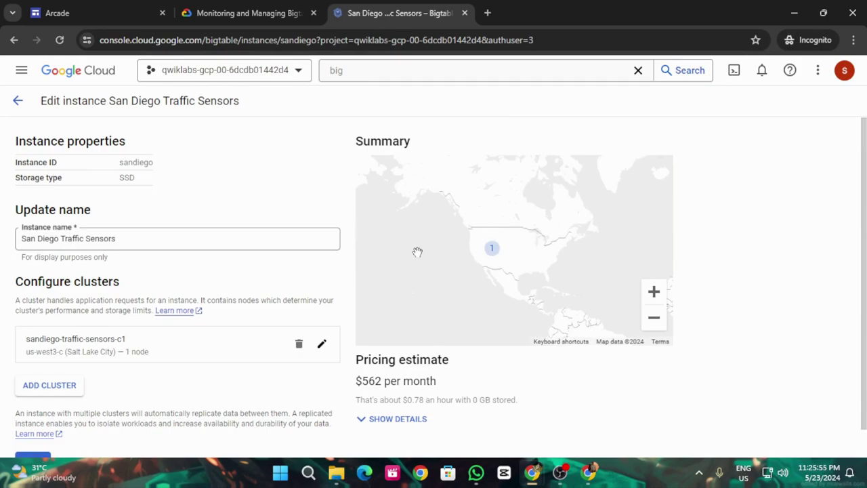
click(19, 101)
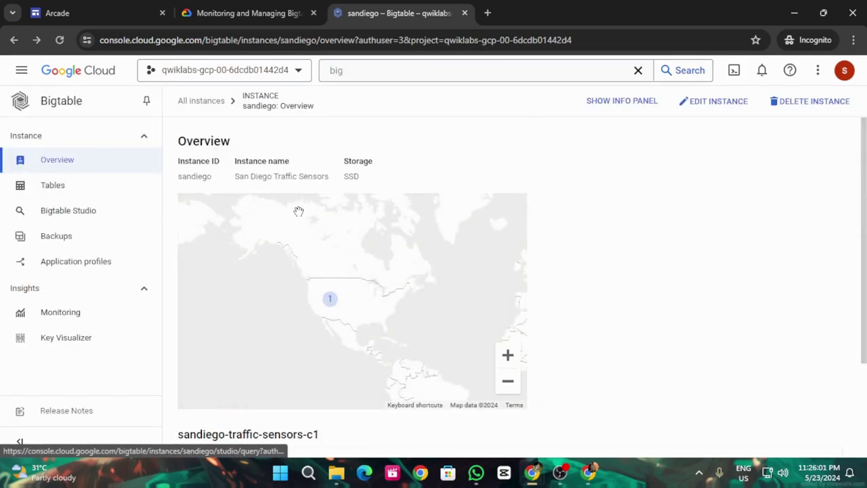
scroll(299, 214, down, 2)
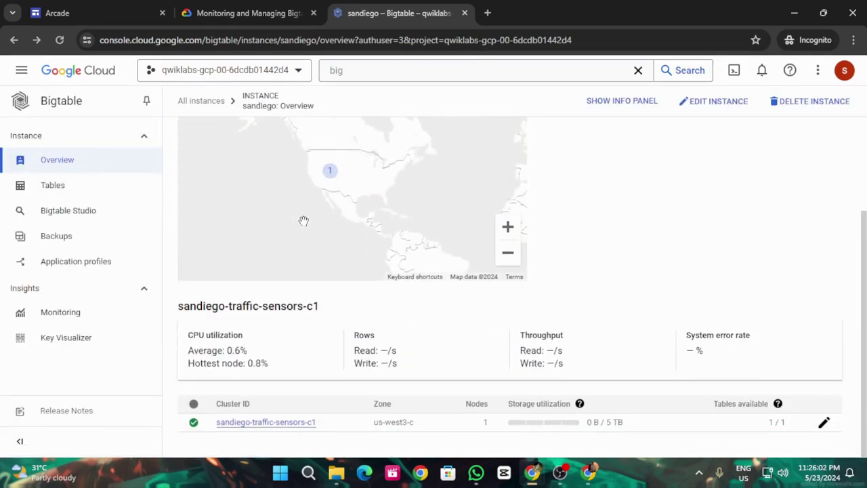
click(289, 426)
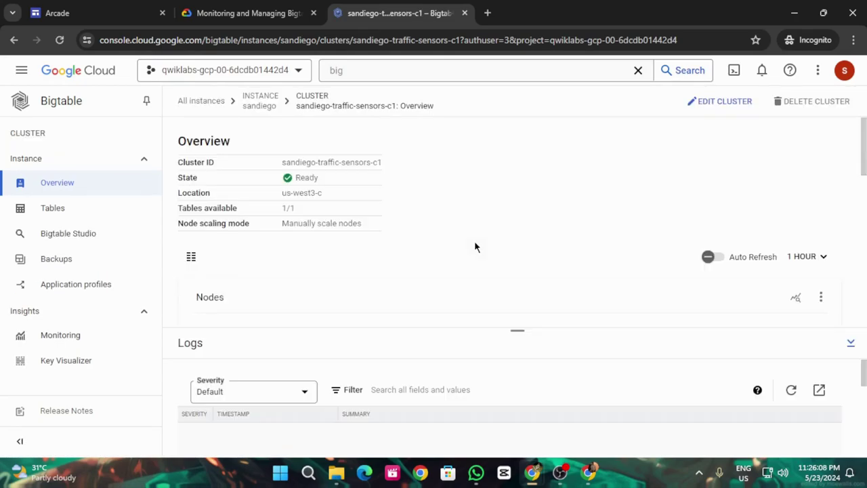
- Switch cluster sandiego-traffic-sensors-c1 to autoscaling with 1 to 3 nodes and a 60% CPU utilization target, matching the lab instructions, and save it
click(714, 102)
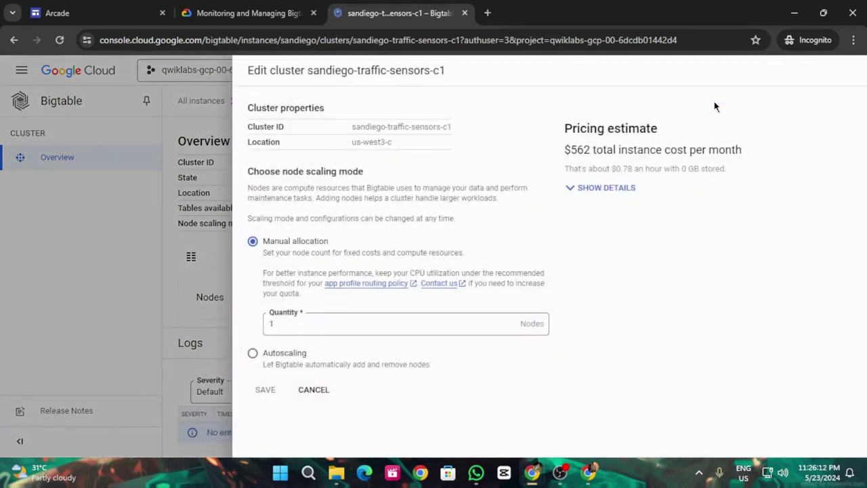
click(253, 354)
scroll(469, 328, down, 2)
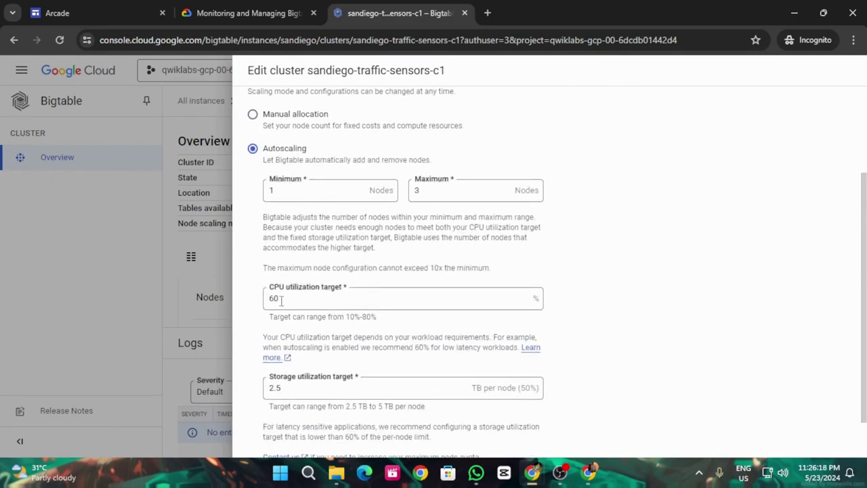
click(242, 13)
drag(351, 254, 372, 285)
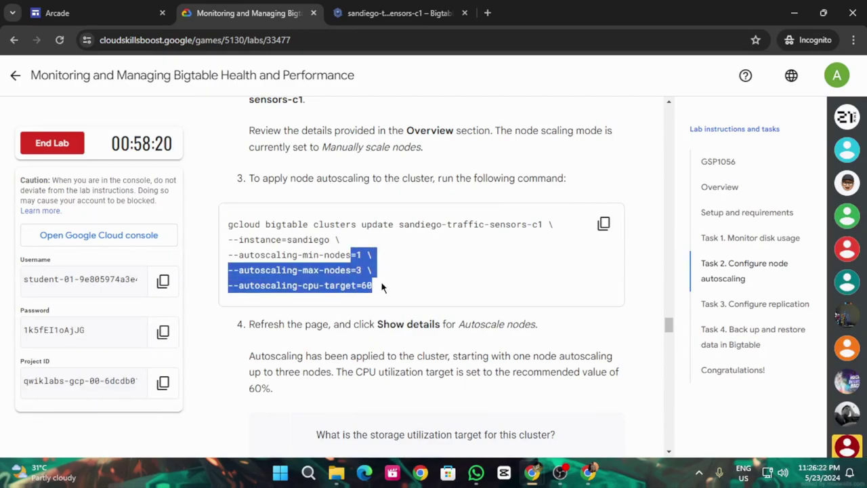
click(385, 8)
scroll(362, 326, down, 1)
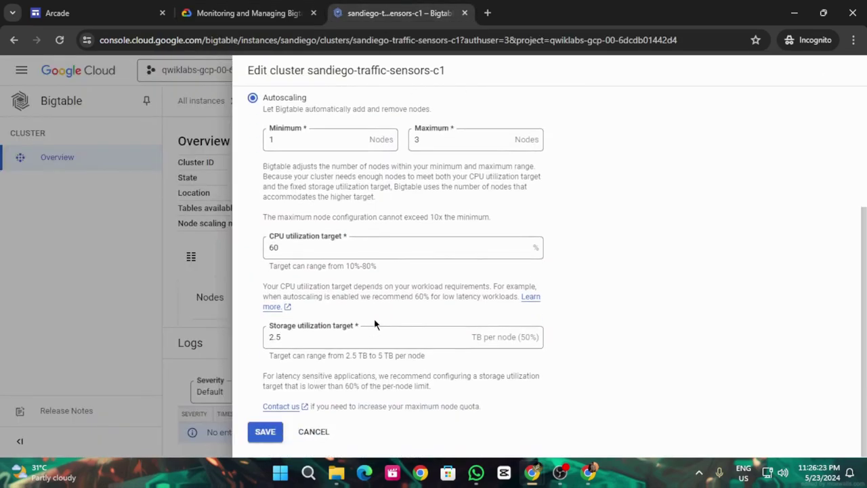
click(265, 433)
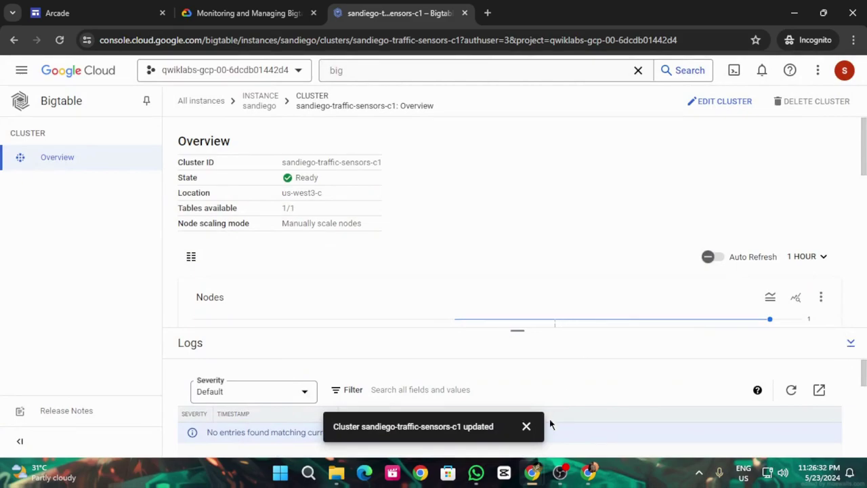
click(527, 427)
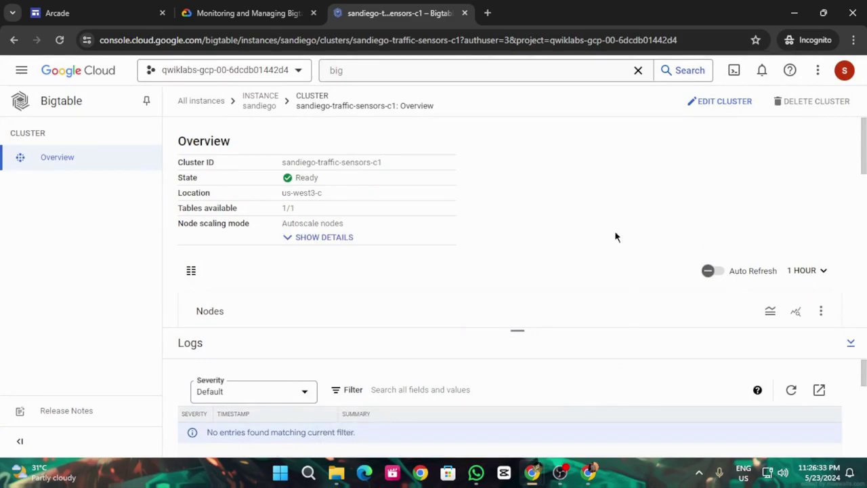
- Start adding a cluster to the sandiego instance, using the lab's cluster ID sandiego-traffic-sensors-c2
click(260, 101)
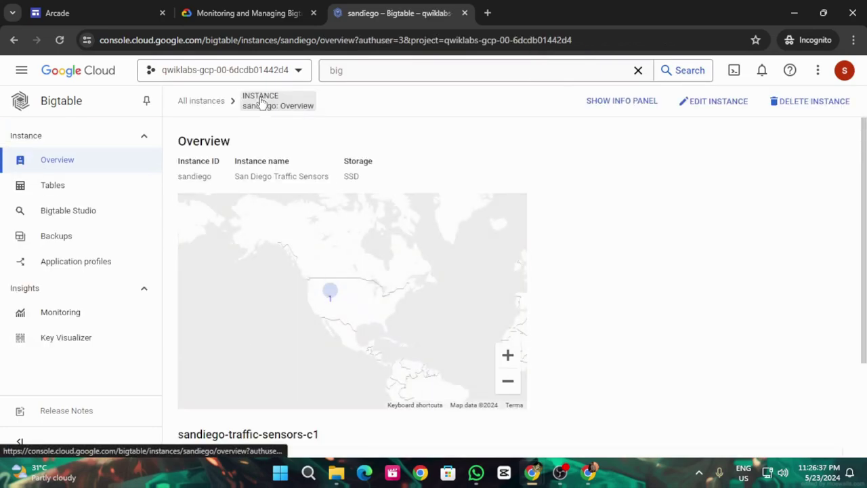
click(712, 103)
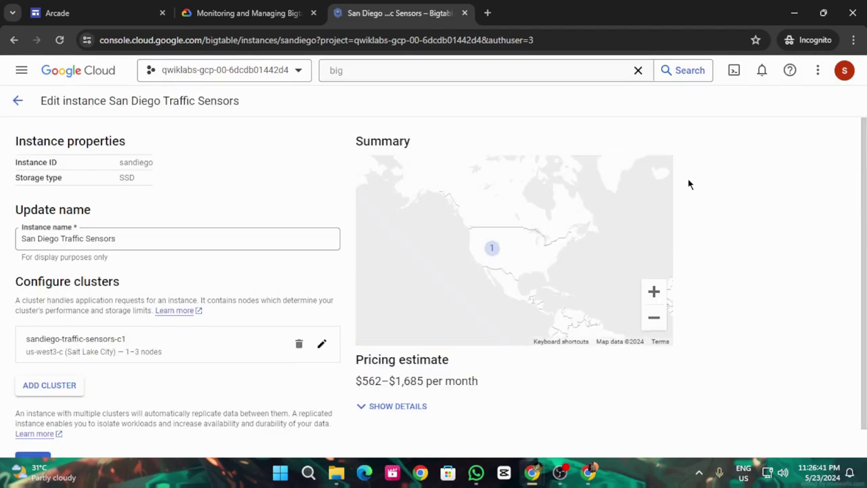
click(67, 386)
click(248, 13)
scroll(508, 298, down, 8)
scroll(513, 302, down, 5)
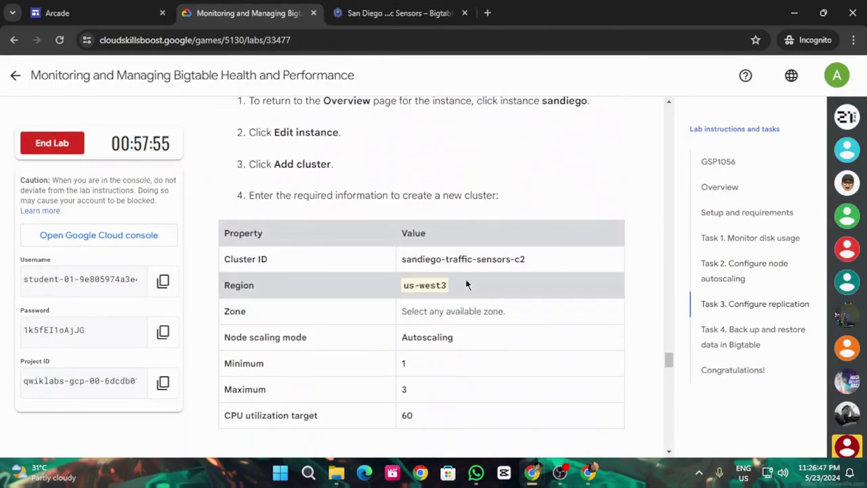
drag(397, 265, 525, 259)
key(ctrl+c)
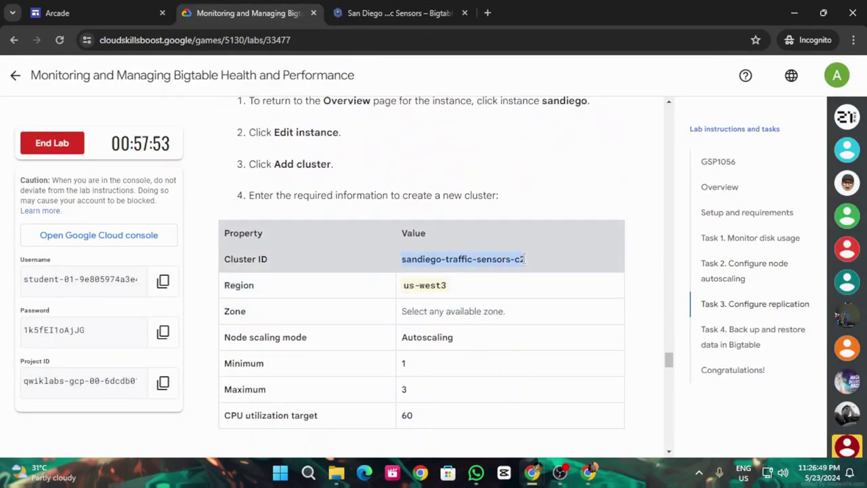
click(425, 20)
drag(335, 159, 247, 163)
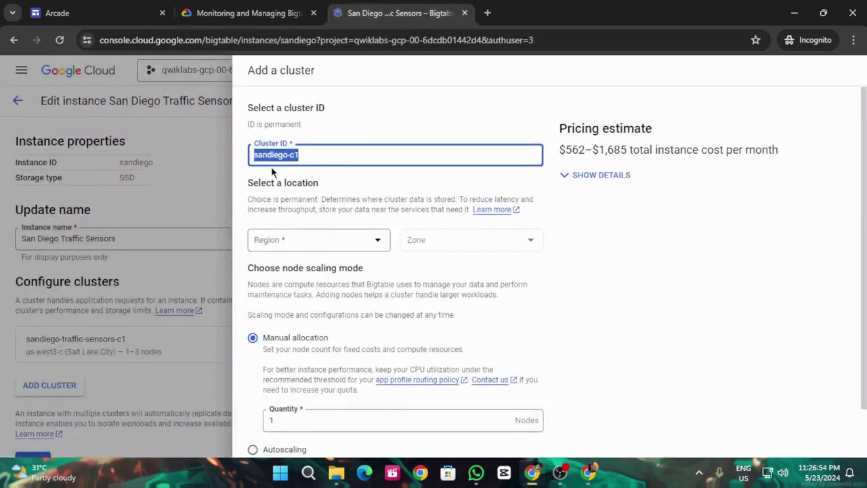
key(ctrl+v)
- Set the new cluster's region to us-west3 (Salt Lake City), as specified in the lab instructions
click(253, 12)
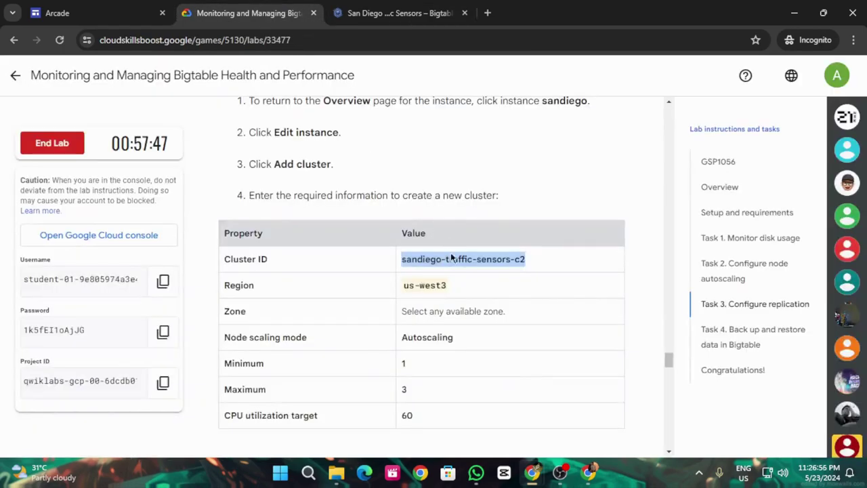
click(402, 6)
click(343, 242)
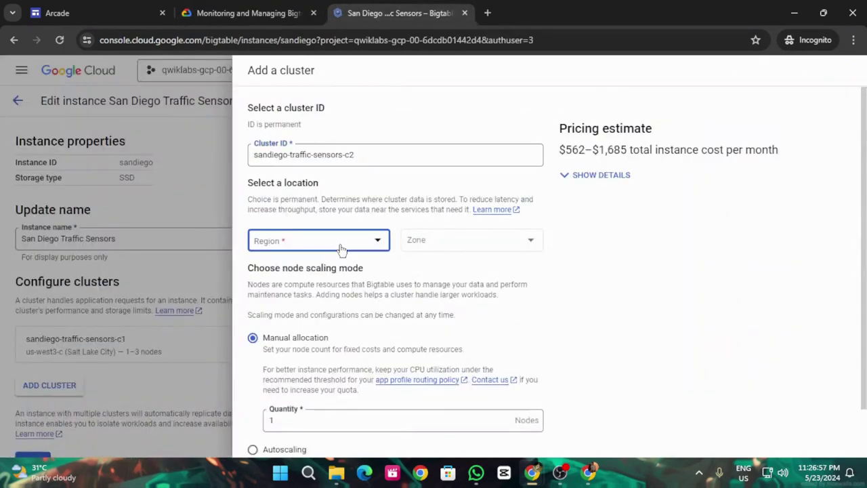
scroll(351, 278, down, 5)
scroll(352, 281, down, 5)
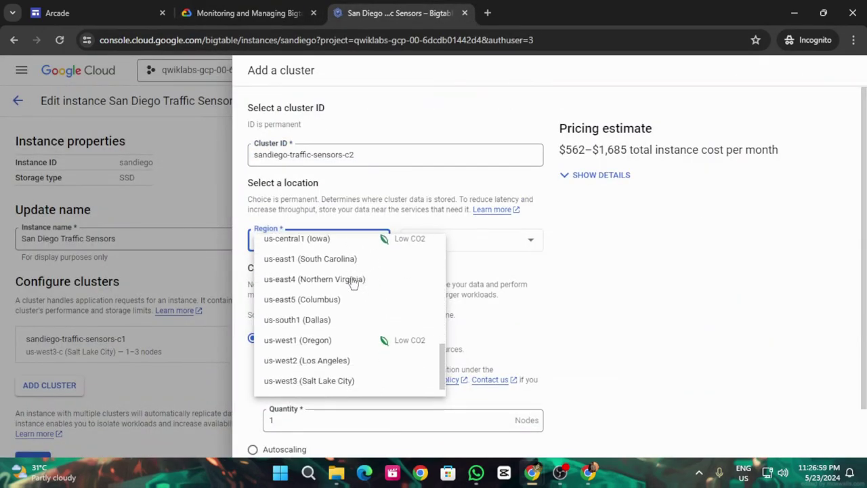
click(337, 377)
- Add the new cluster with autoscaling from 1 to 3 nodes and a 60% CPU utilization target, and save the instance
click(272, 13)
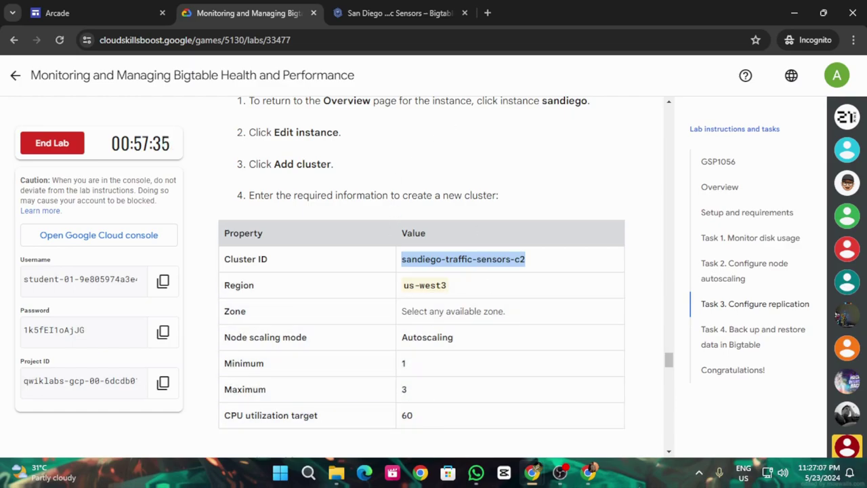
click(332, 8)
scroll(346, 278, down, 2)
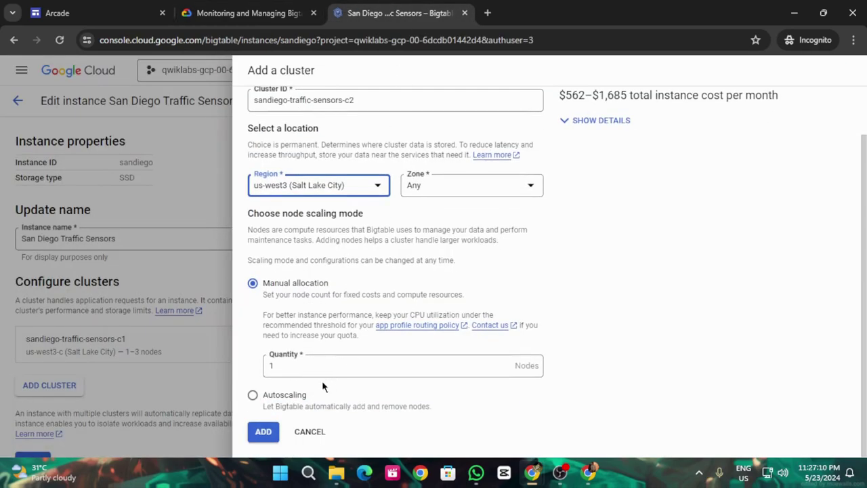
click(252, 395)
scroll(387, 350, down, 3)
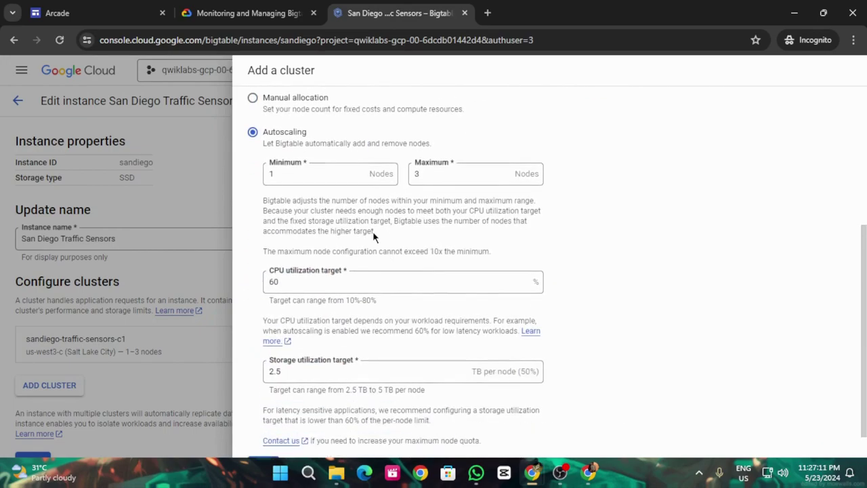
scroll(326, 229, down, 1)
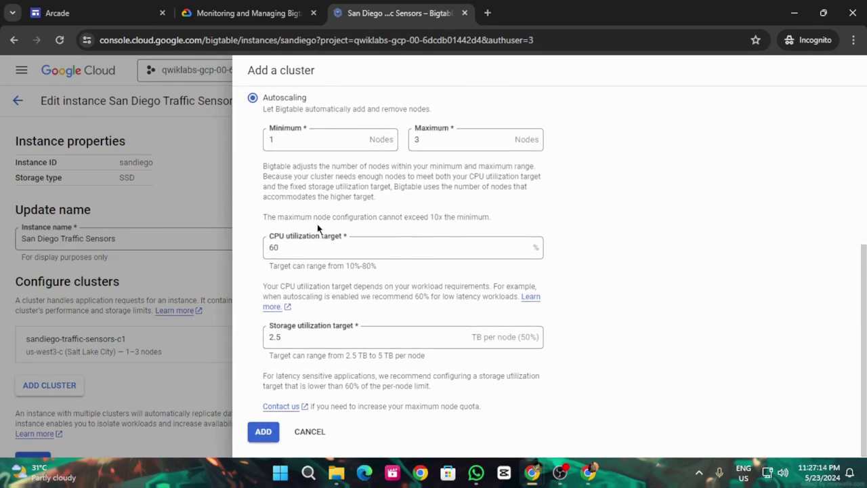
click(262, 432)
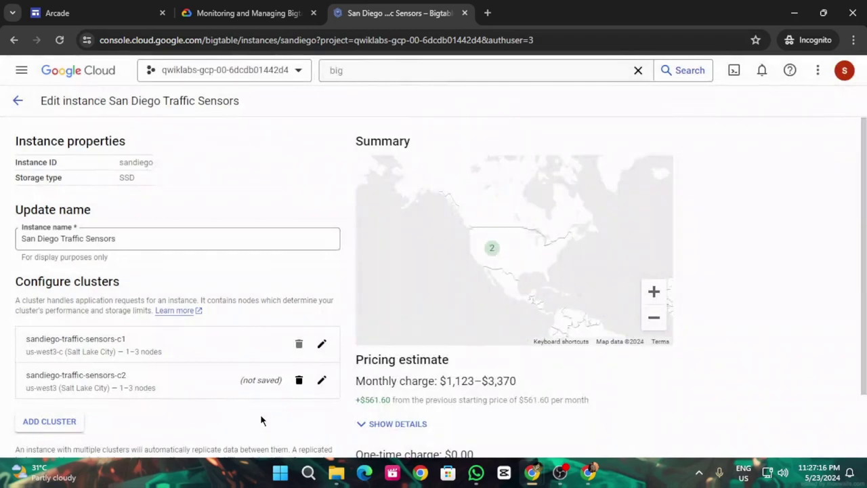
scroll(300, 264, down, 1)
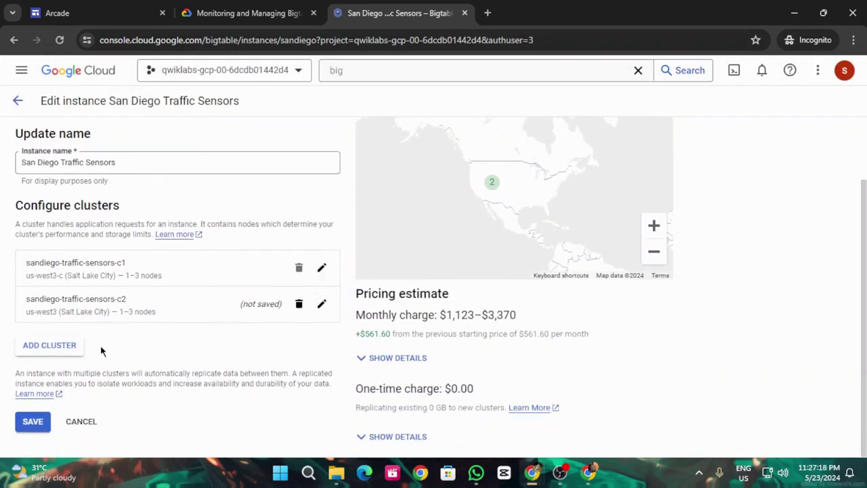
click(33, 420)
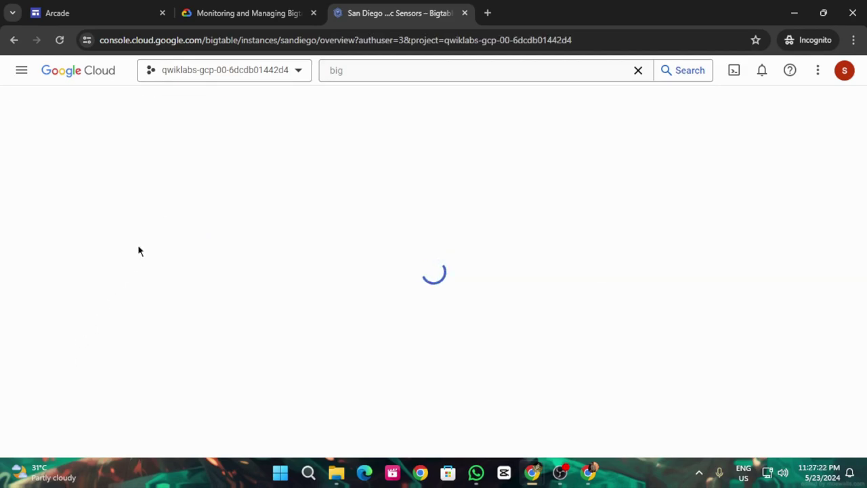
- Check the lab progress for the Configure replication objective
click(236, 8)
scroll(505, 364, down, 4)
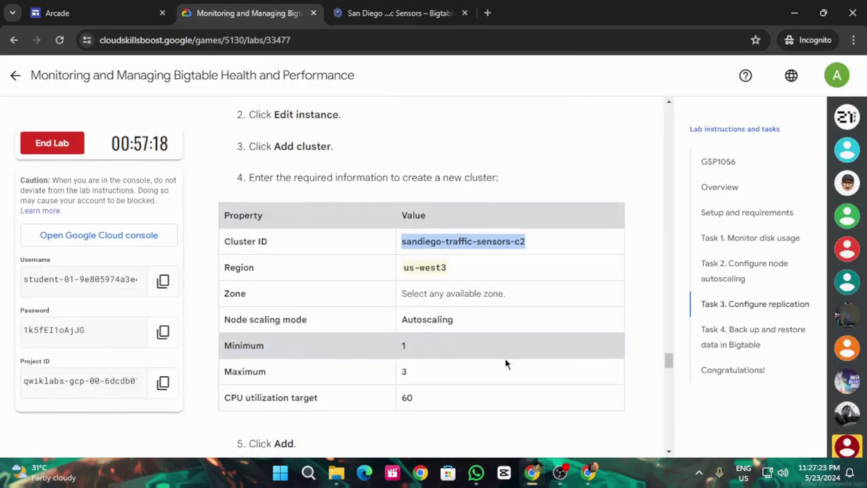
scroll(504, 364, down, 1)
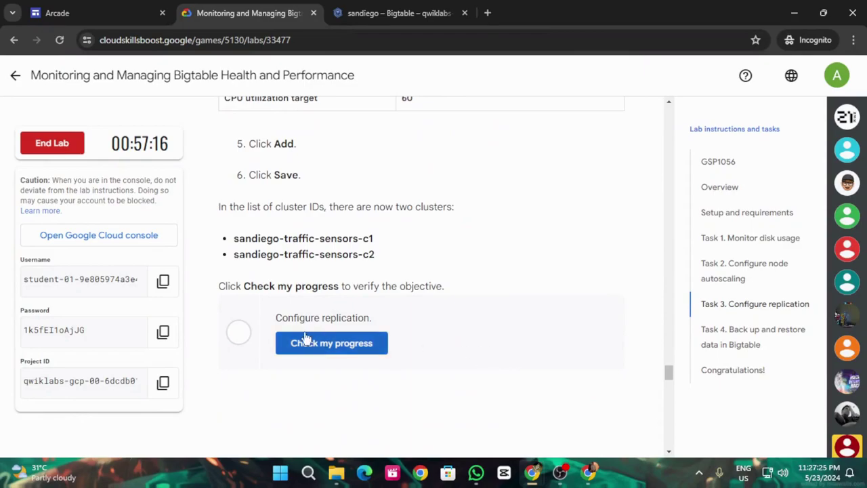
click(303, 343)
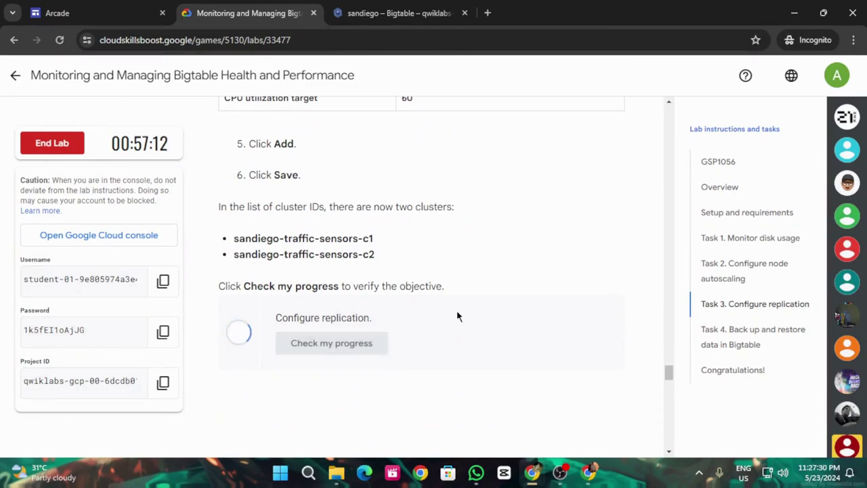
- Review both clusters on the sandiego instance overview and check the Configure replication progress again
click(411, 7)
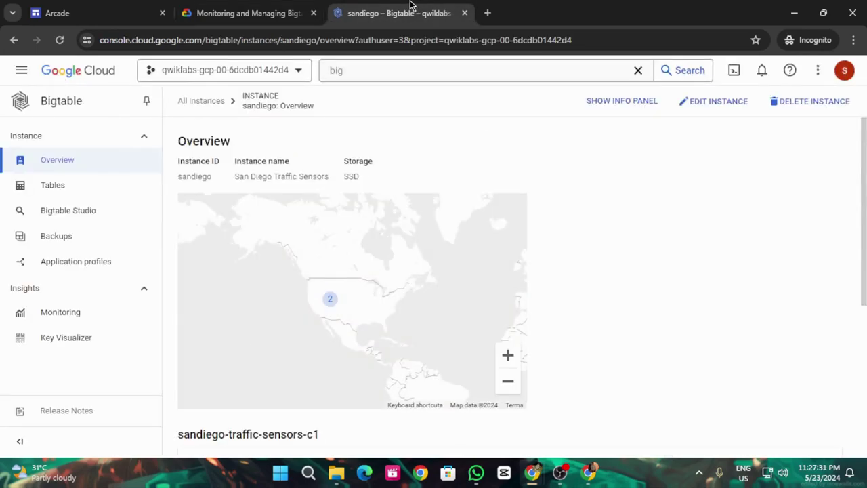
scroll(392, 265, down, 5)
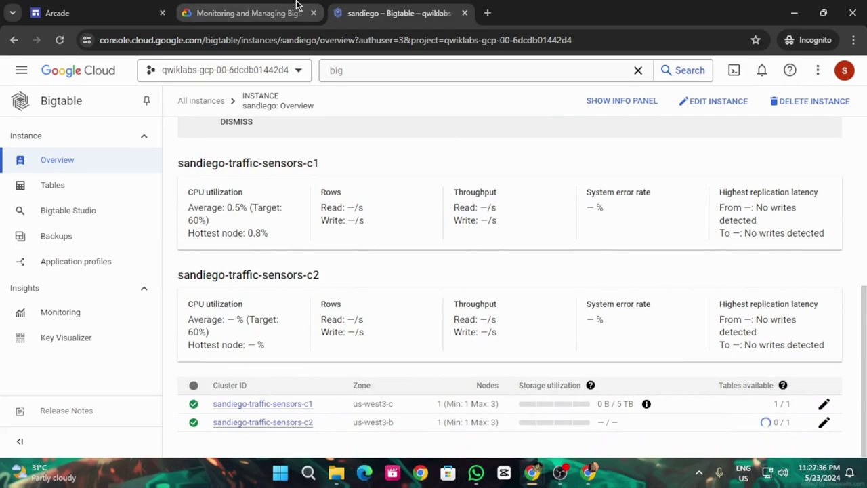
click(247, 13)
click(296, 343)
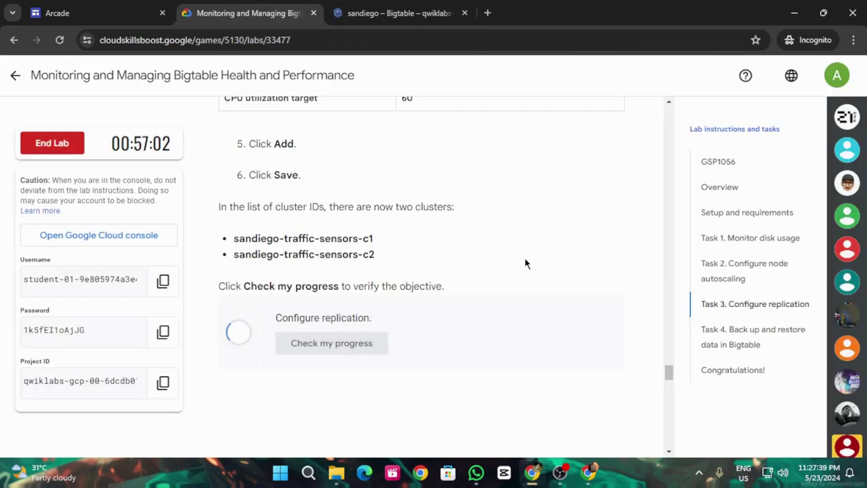
- Open the sandiego instance's table list and read the lab's Task 4 instructions for creating a backup
scroll(523, 262, down, 6)
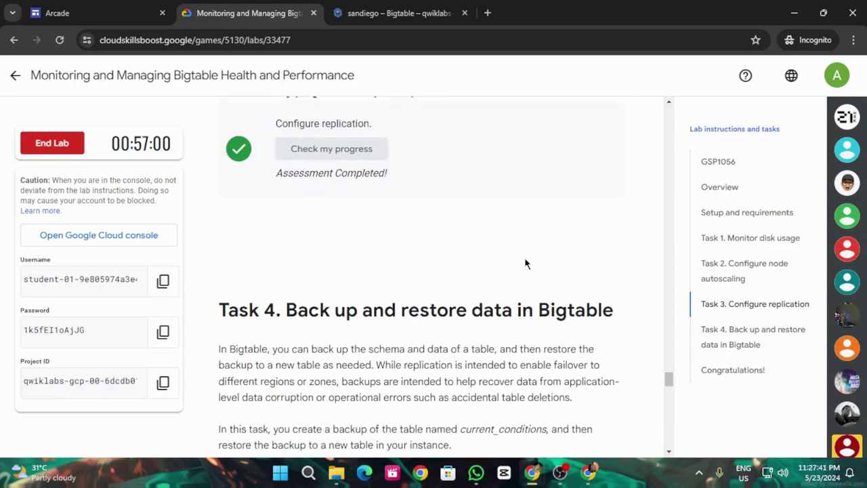
scroll(556, 228, down, 2)
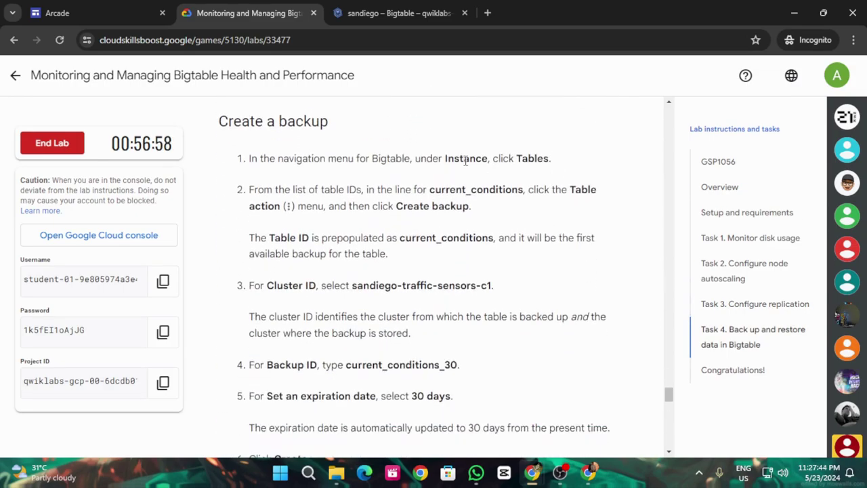
click(407, 18)
click(65, 190)
click(224, 10)
scroll(399, 288, down, 1)
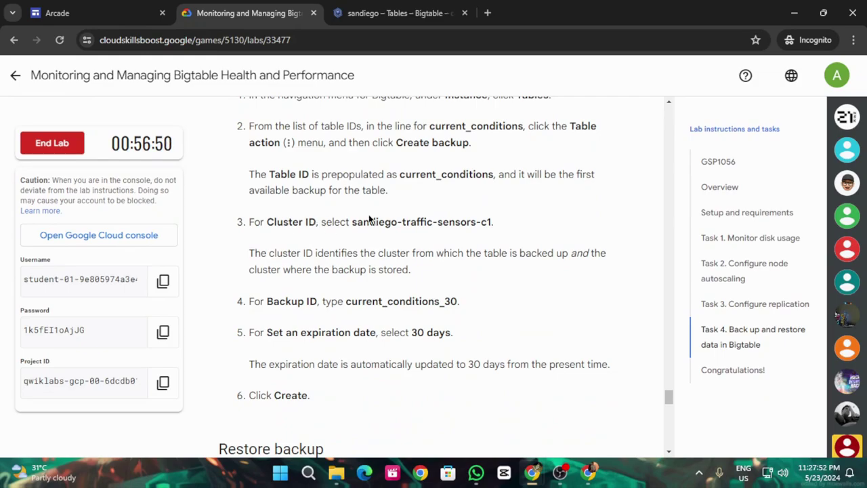
click(400, 13)
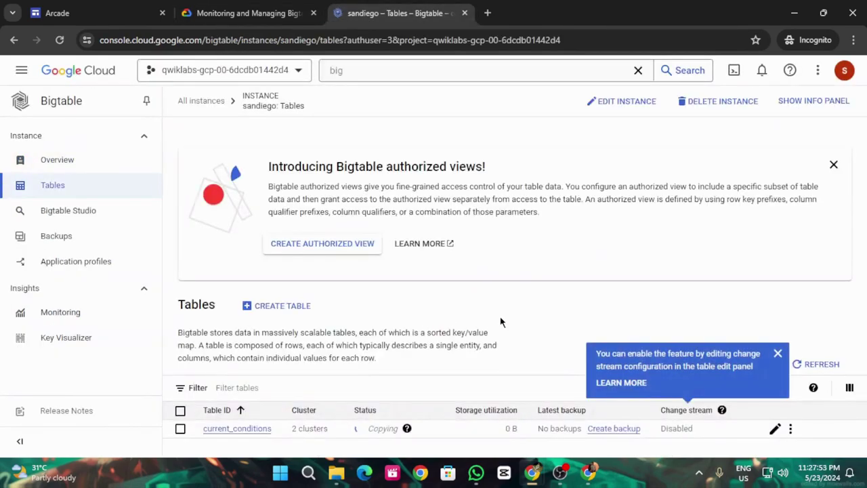
- Open the current_conditions table's overview and examine its replicas, consulting the lab's backup instructions
click(778, 353)
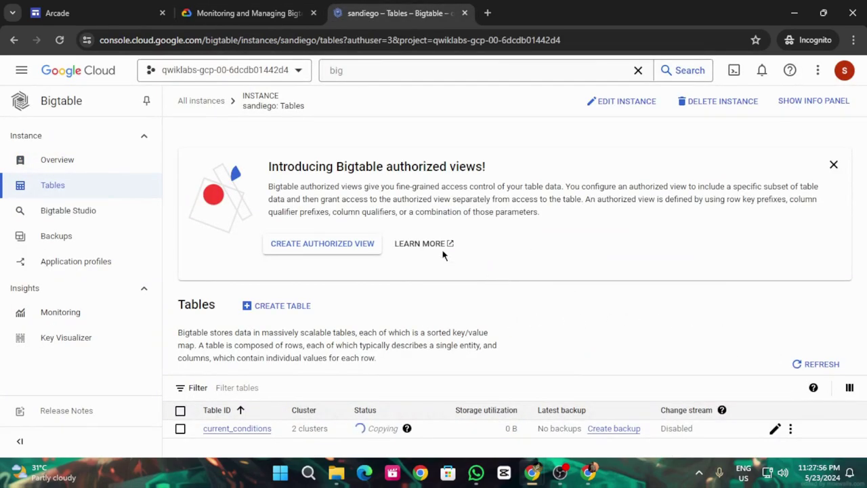
click(276, 13)
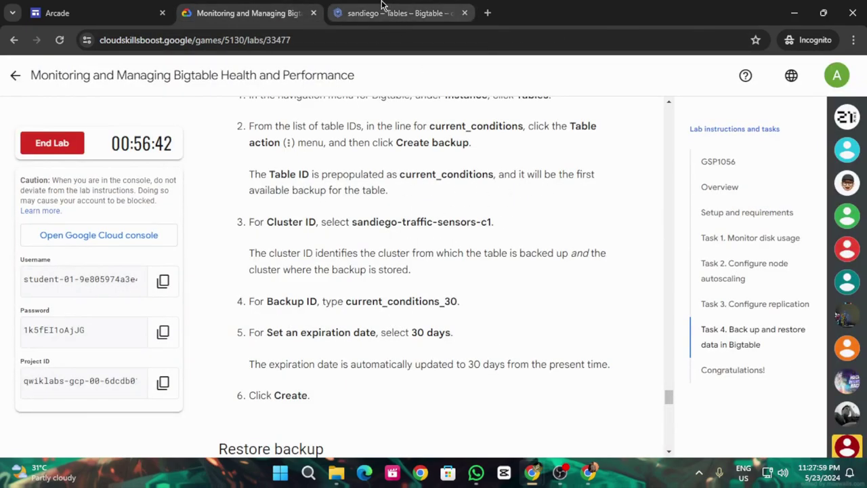
click(400, 13)
click(228, 431)
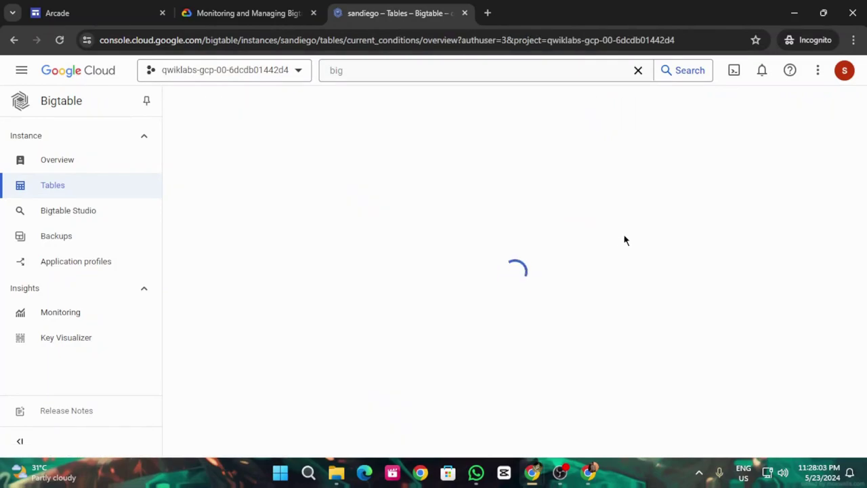
click(234, 12)
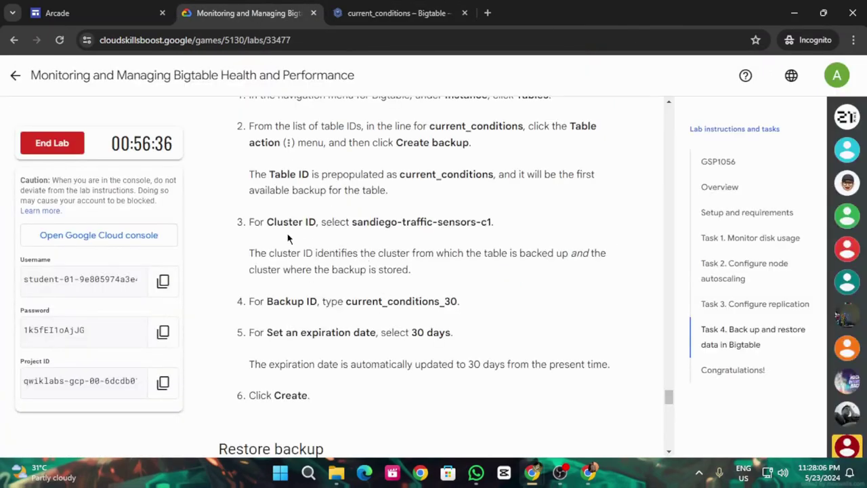
click(397, 13)
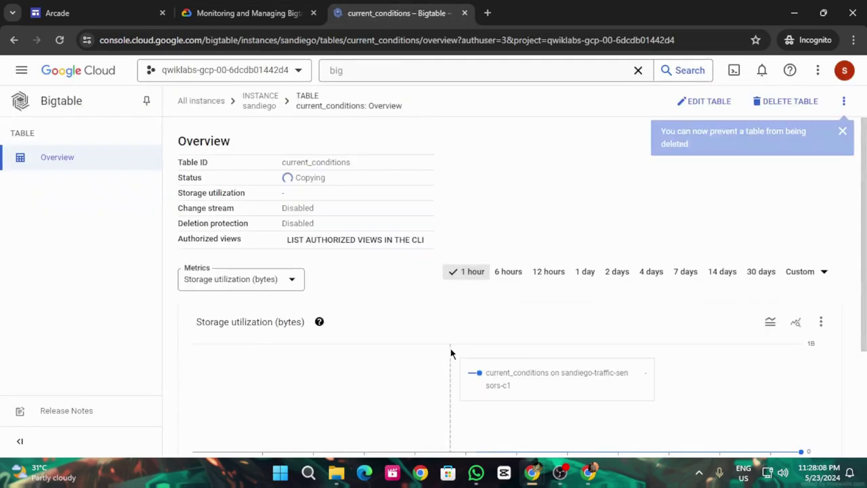
click(319, 322)
click(426, 248)
scroll(488, 254, down, 3)
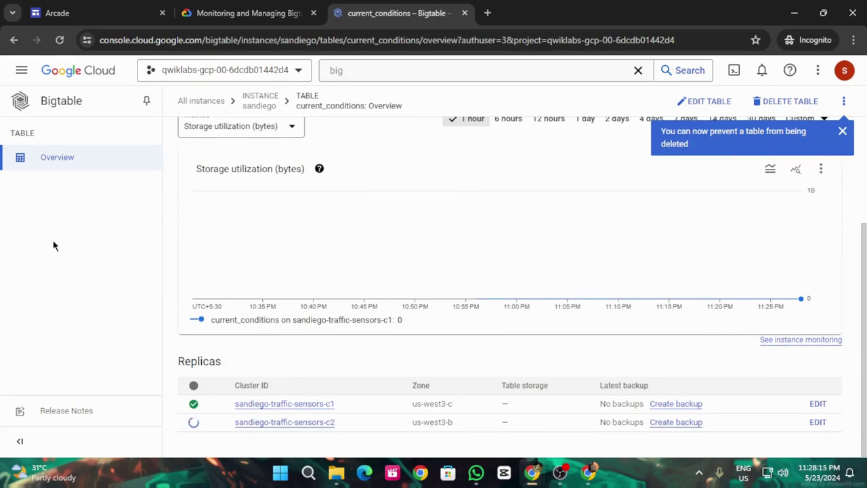
- Open the sandiego-traffic-sensors-c1 cluster overview and look through its details and charts for a backup option
click(300, 406)
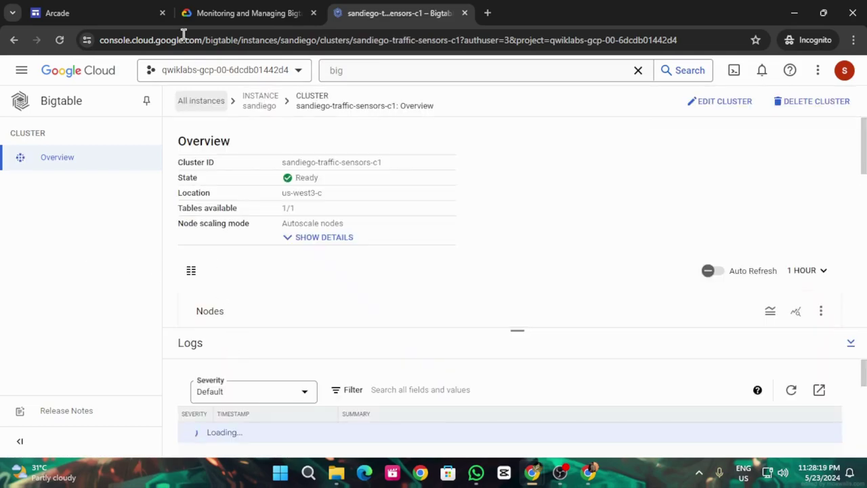
click(256, 9)
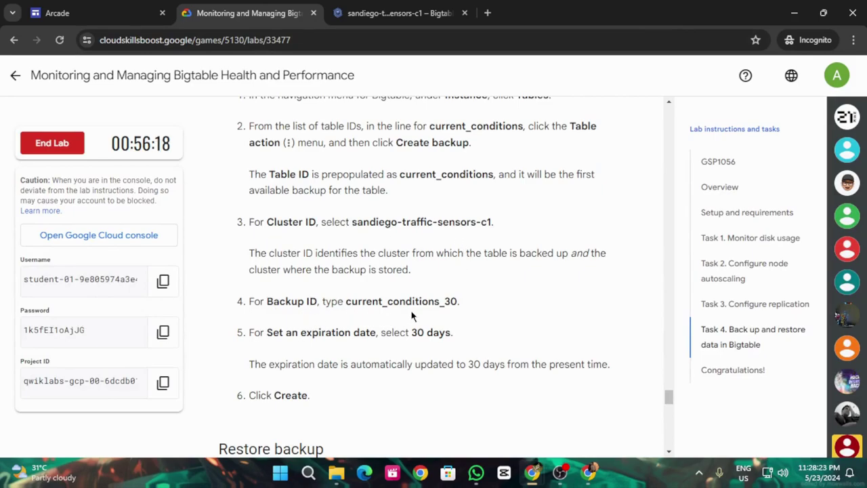
click(399, 9)
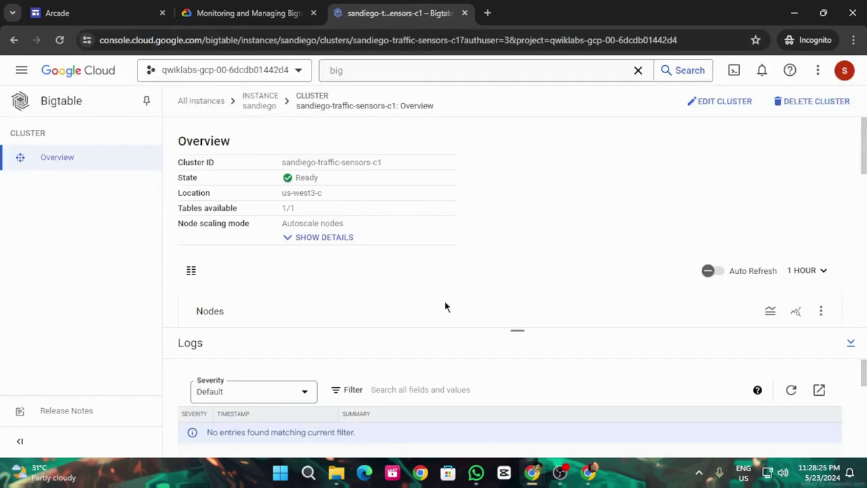
scroll(445, 307, down, 5)
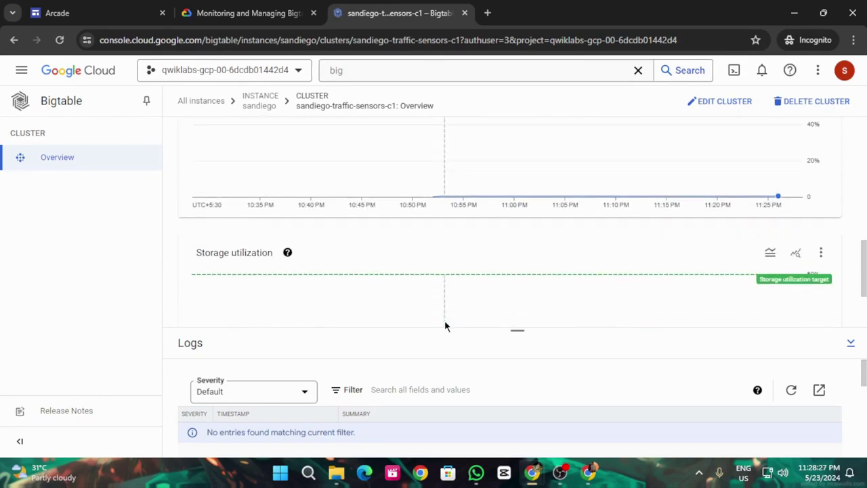
scroll(428, 403, down, 1)
scroll(427, 404, up, 1)
click(720, 101)
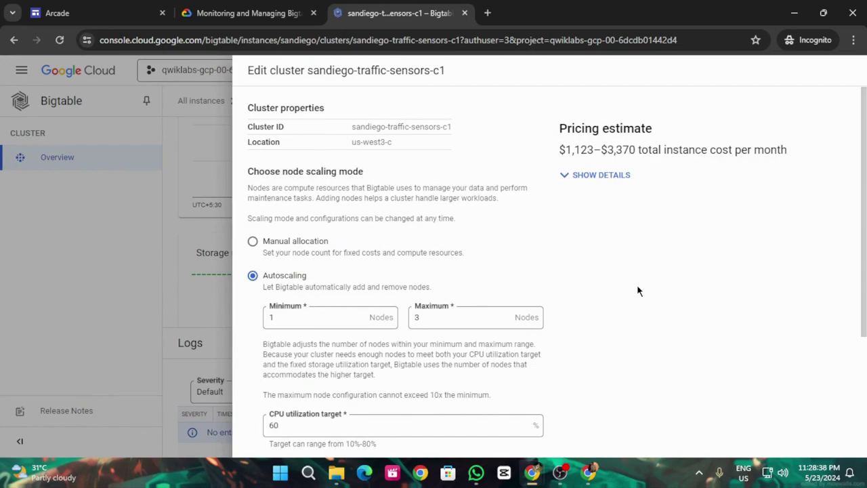
scroll(637, 291, down, 3)
scroll(637, 292, up, 3)
scroll(627, 296, down, 3)
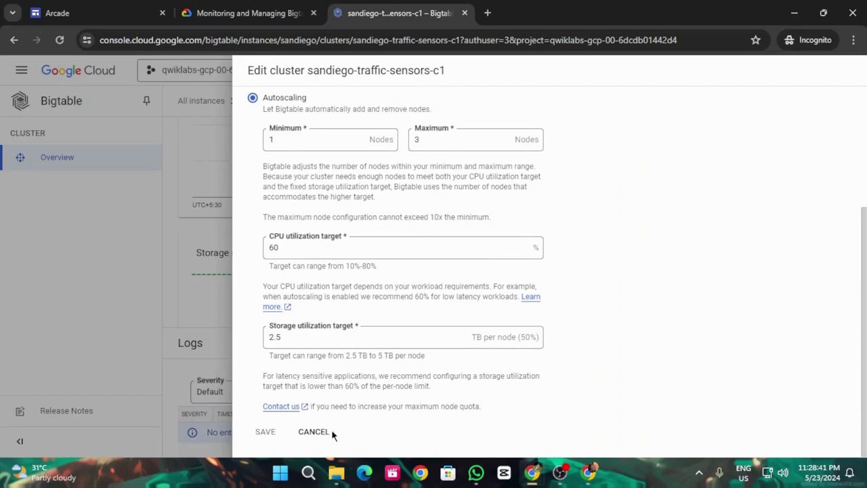
click(313, 430)
- Reread the lab's Create a backup instructions and return to the sandiego instance's table list
click(261, 101)
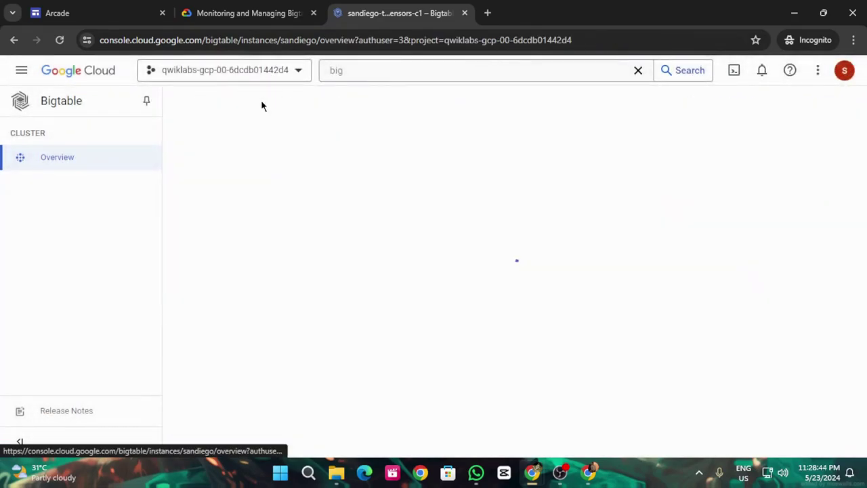
click(223, 13)
scroll(339, 261, up, 2)
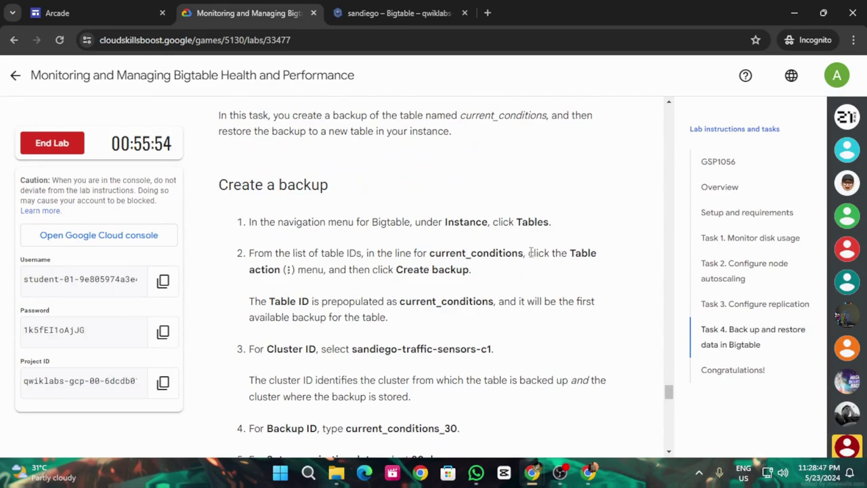
click(397, 13)
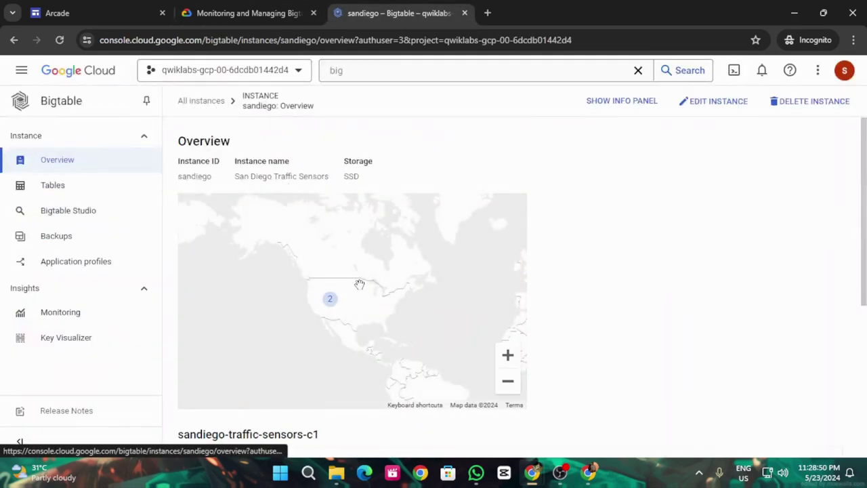
scroll(383, 326, down, 4)
scroll(194, 164, up, 4)
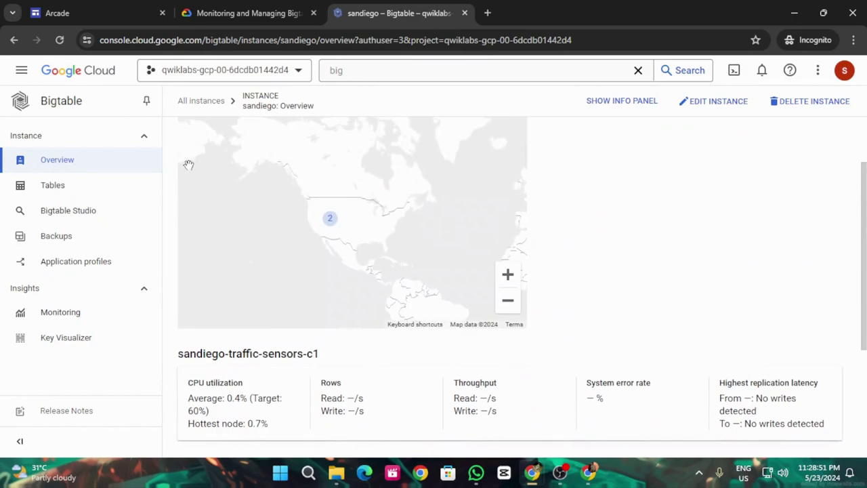
click(45, 185)
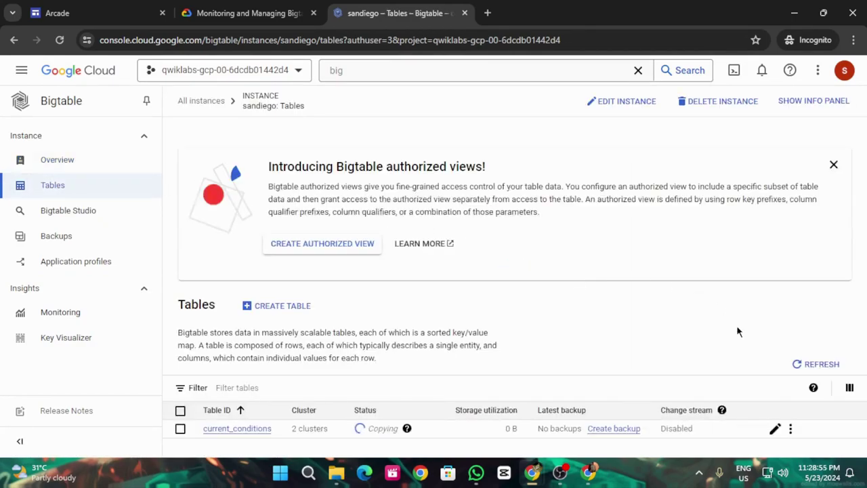
- Start a backup of the current_conditions table and choose sandiego-traffic-sensors-c1 as its cluster
click(791, 429)
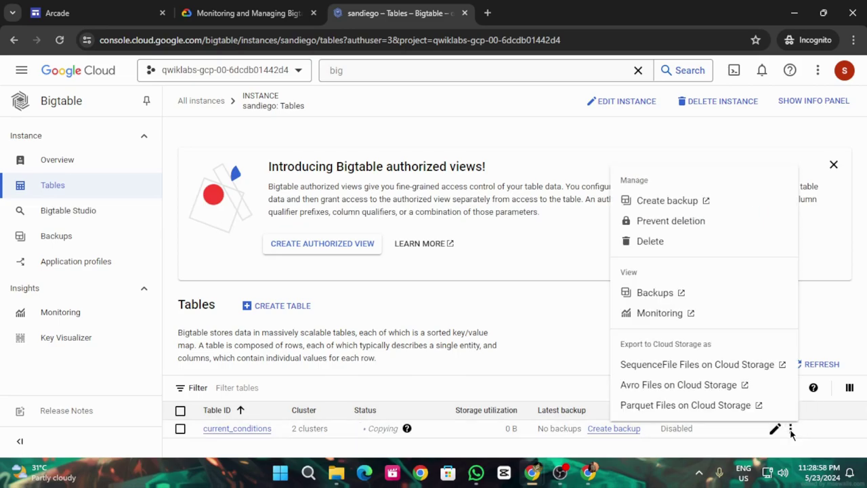
click(231, 7)
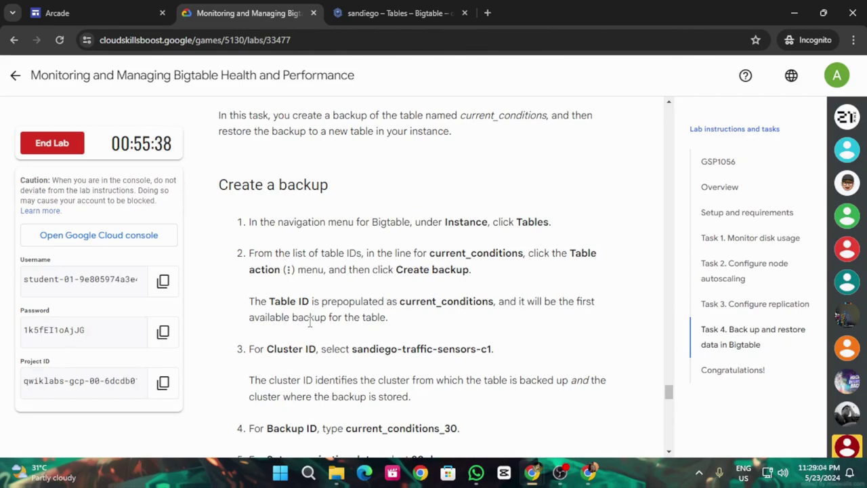
click(401, 8)
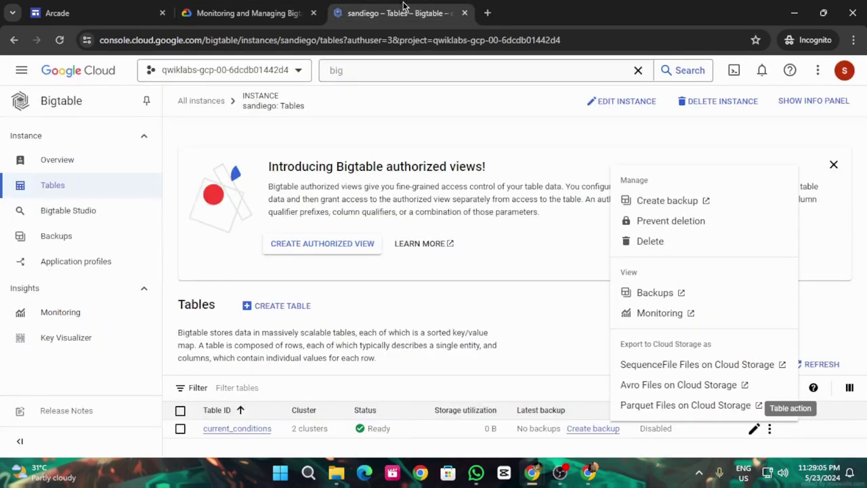
click(673, 202)
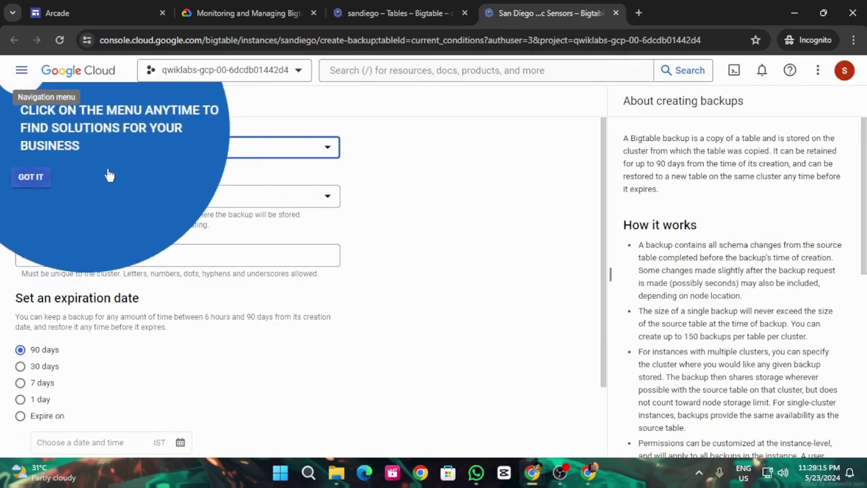
click(38, 185)
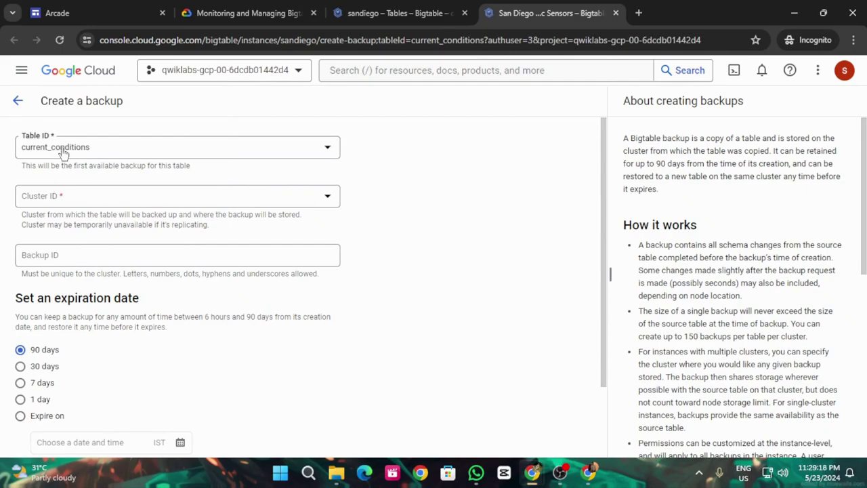
click(99, 198)
click(106, 205)
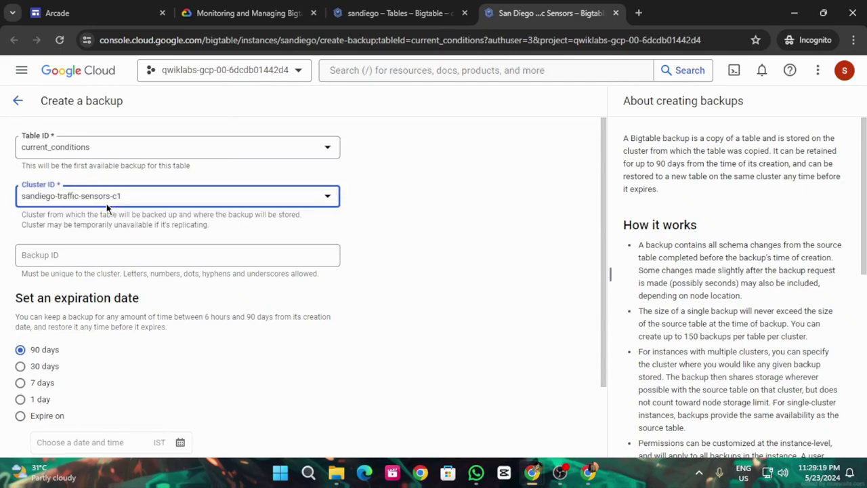
- Copy current_conditions_30 from the lab instructions and enter it as the backup ID
click(223, 12)
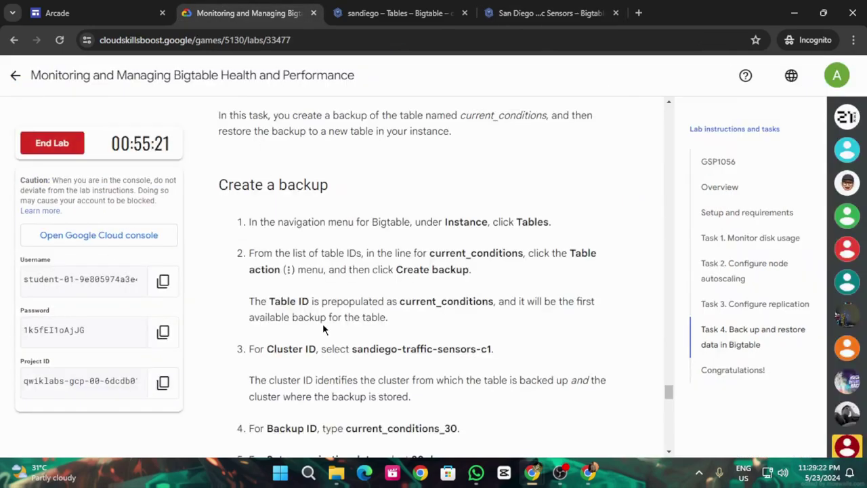
scroll(322, 323, down, 1)
drag(348, 365, 459, 365)
key(ctrl+c)
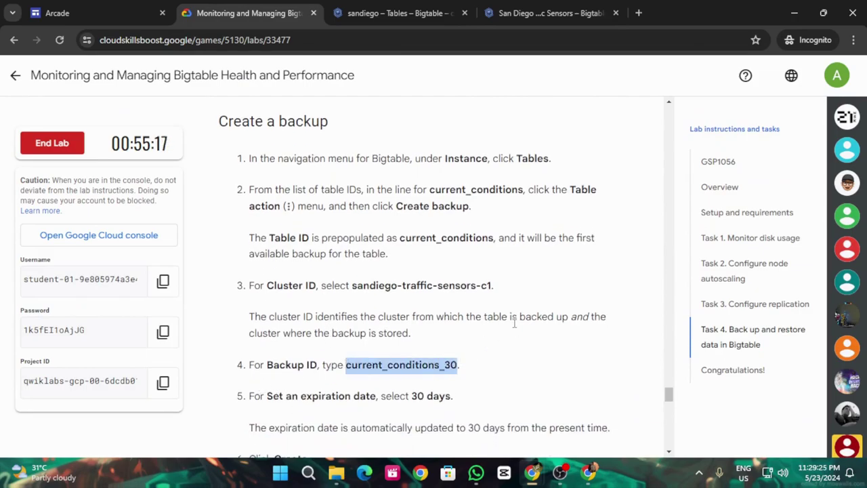
click(434, 13)
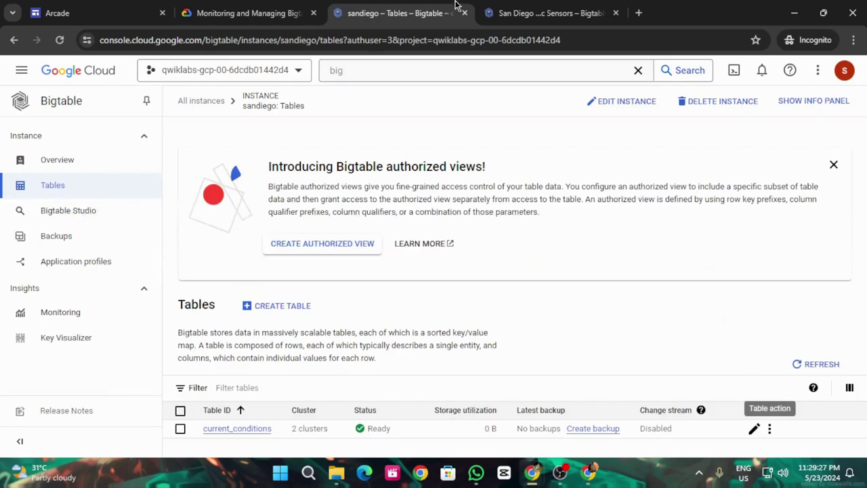
click(540, 13)
click(95, 253)
key(ctrl+v)
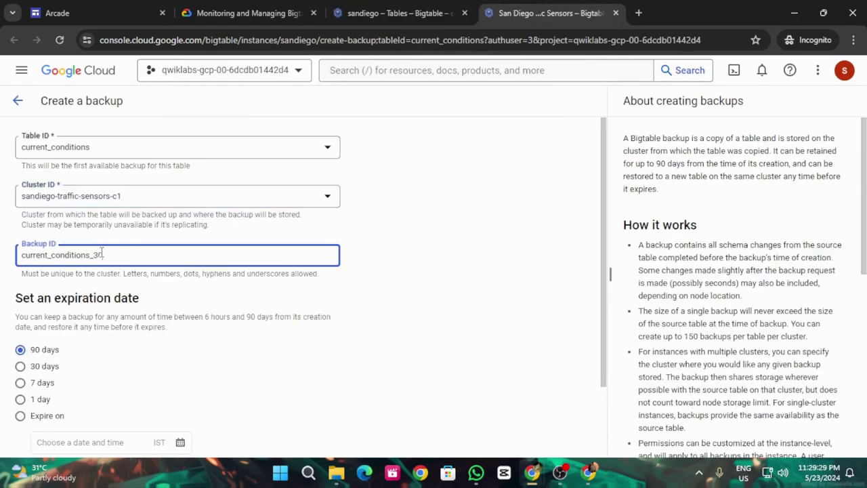
- Set the backup's expiration to 30 days as the lab instructs and create the backup
click(248, 13)
scroll(408, 335, down, 2)
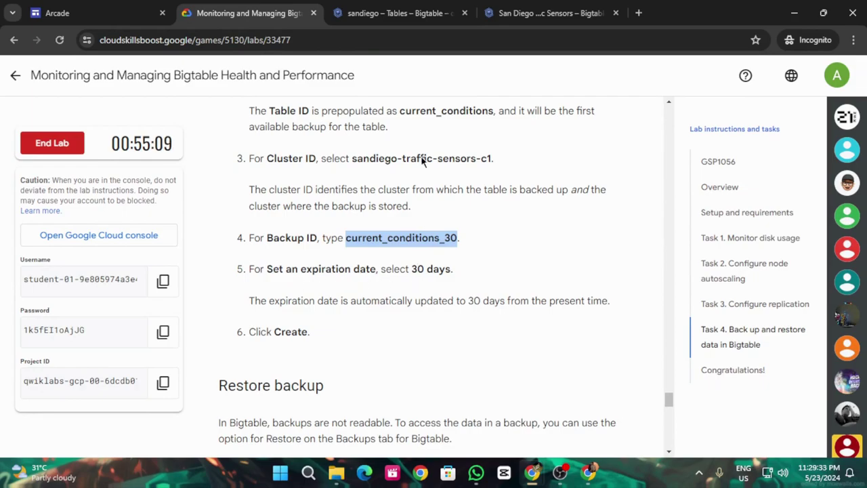
click(502, 13)
scroll(139, 384, down, 2)
click(20, 278)
click(229, 9)
scroll(299, 264, down, 2)
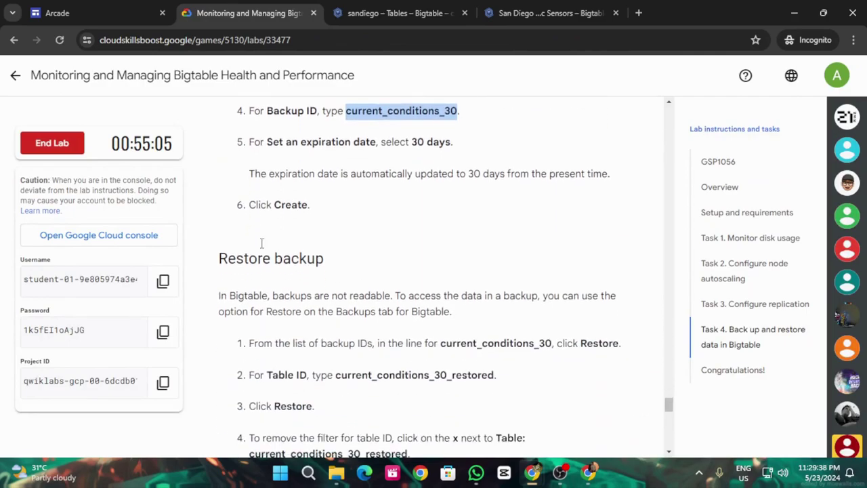
click(549, 13)
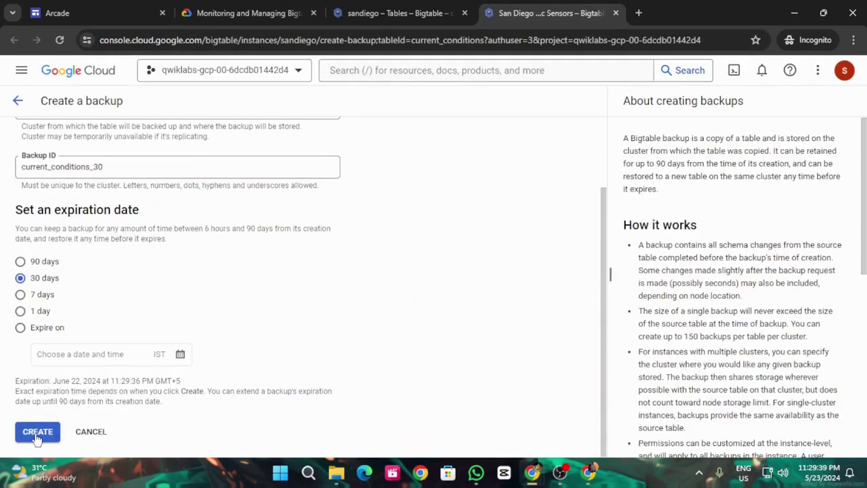
click(38, 434)
- Read the lab's Restore backup instructions and start restoring the current_conditions_30 backup from the sandiego backups list
click(243, 7)
scroll(407, 343, down, 3)
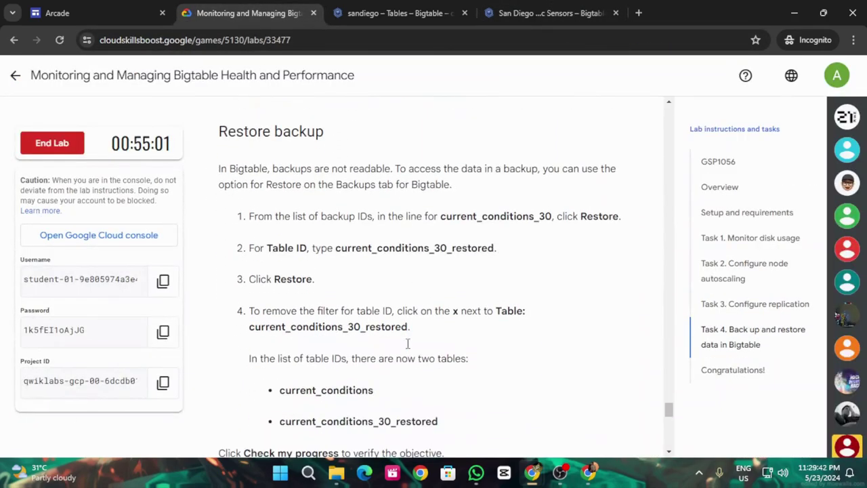
scroll(445, 345, up, 1)
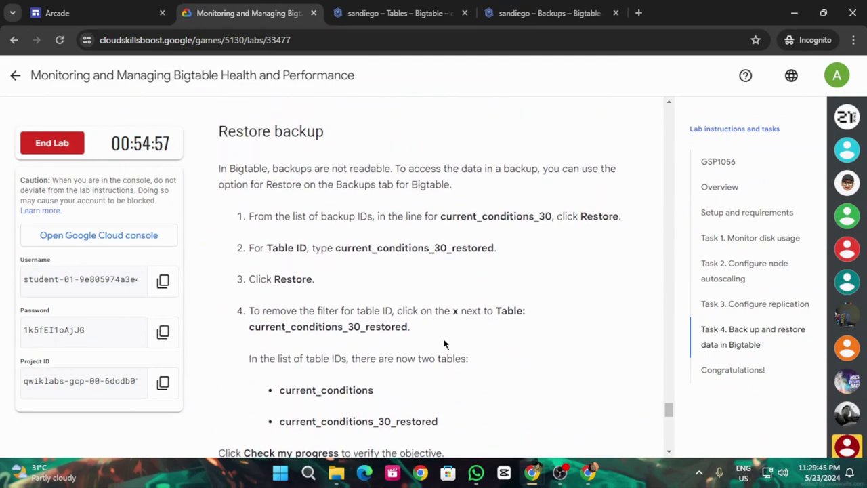
click(531, 7)
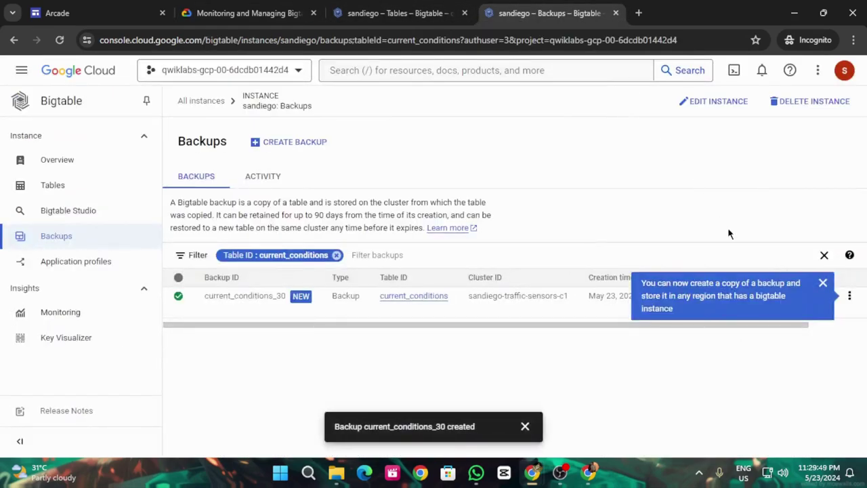
click(823, 283)
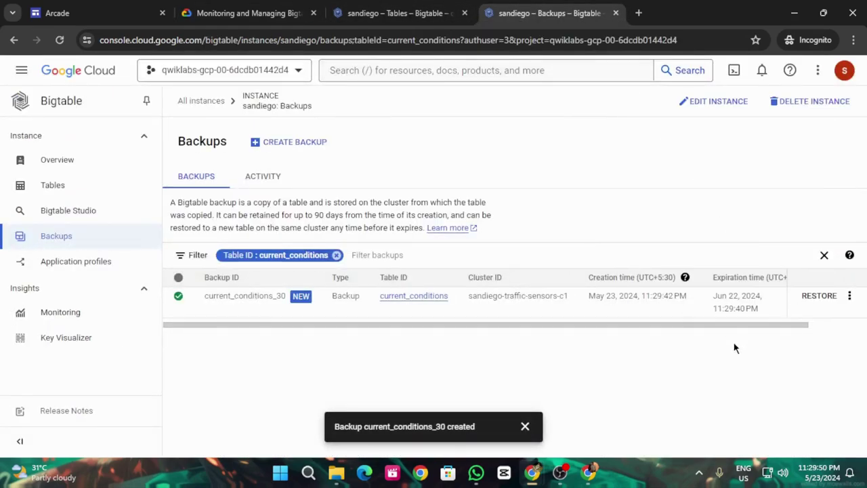
click(816, 298)
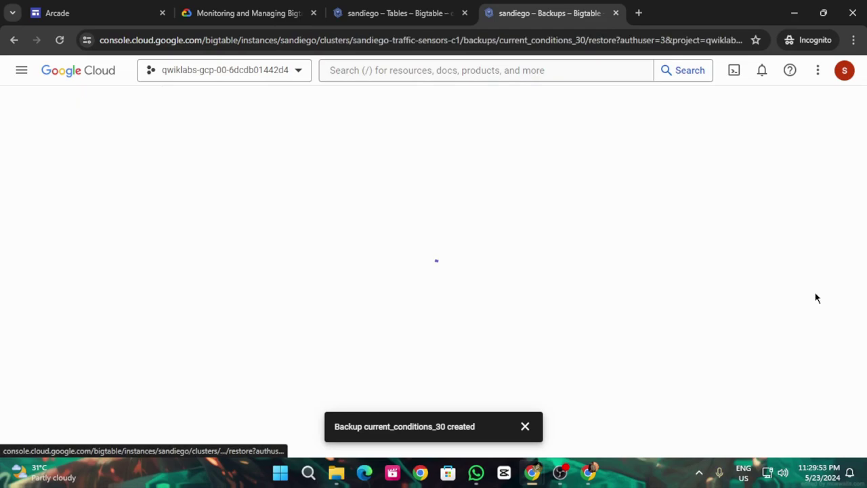
- Copy current_conditions_30_restored from the lab instructions and enter it as the restored table's ID
click(248, 9)
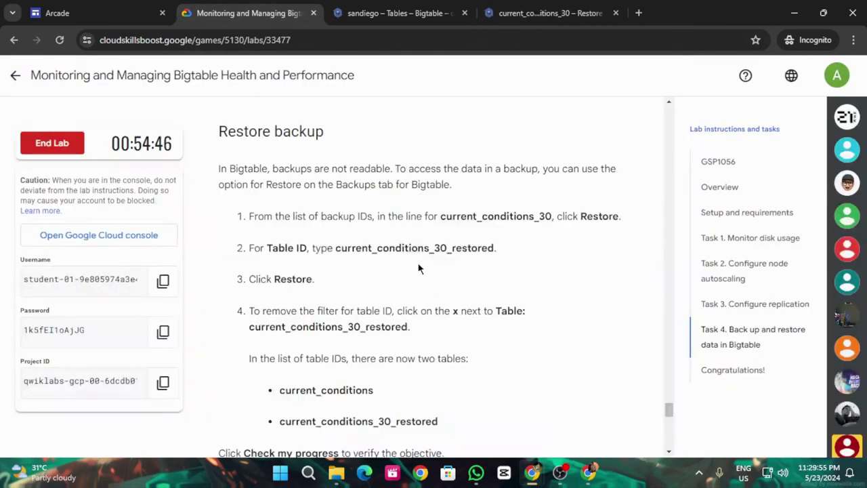
scroll(400, 264, down, 1)
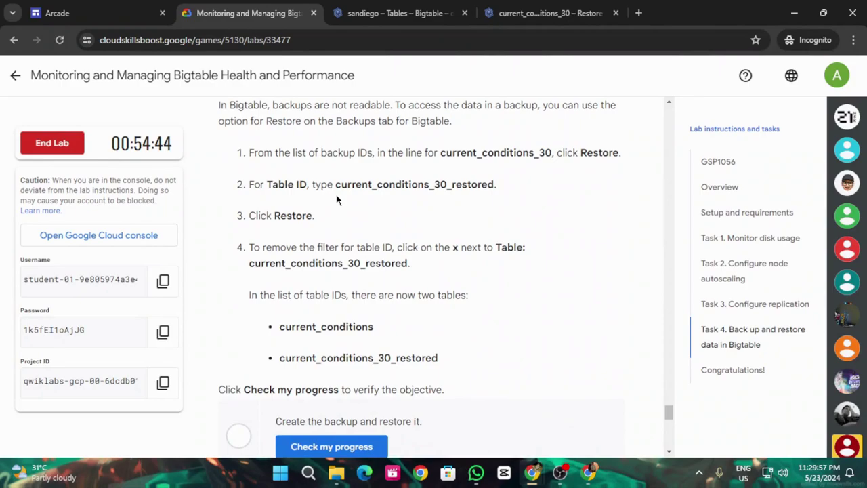
drag(335, 184, 493, 182)
key(ctrl+c)
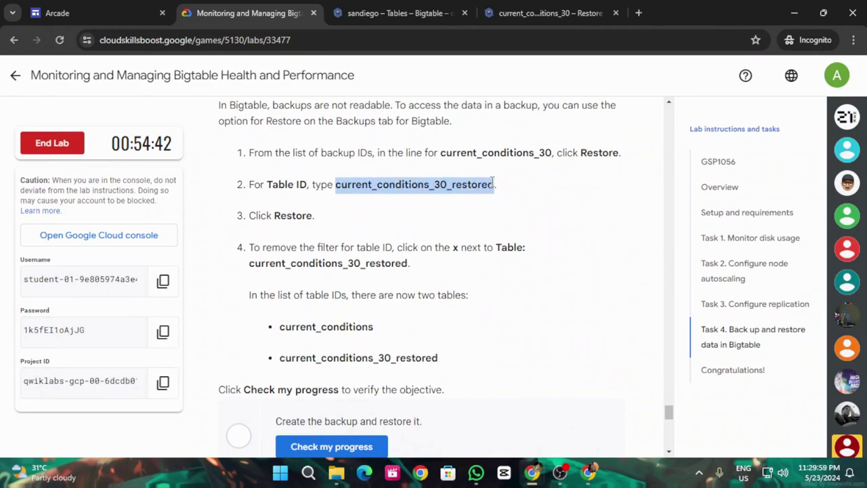
click(546, 12)
scroll(257, 283, down, 1)
click(80, 387)
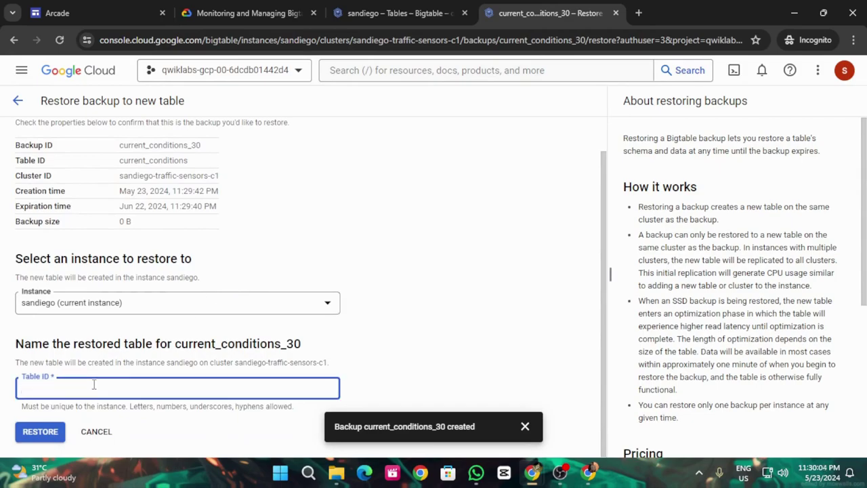
key(ctrl+v)
- Review the remaining restore instructions in the lab and restore the backup to the new table in the sandiego instance
click(274, 6)
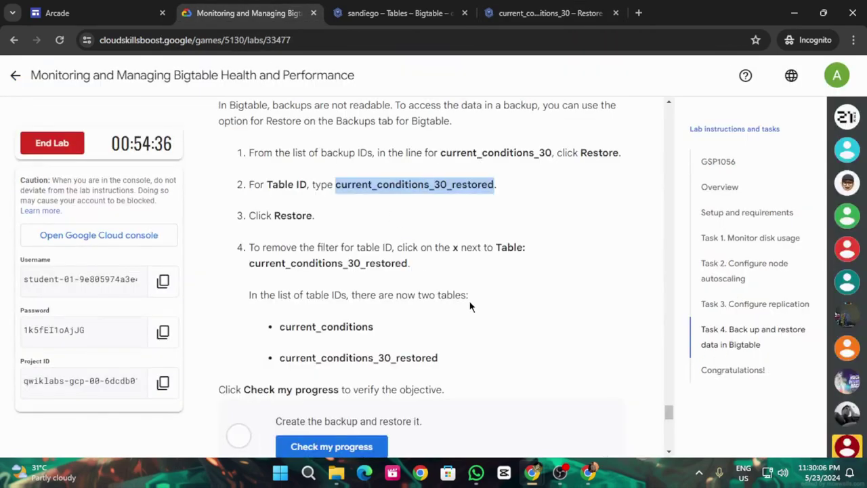
scroll(423, 296, down, 1)
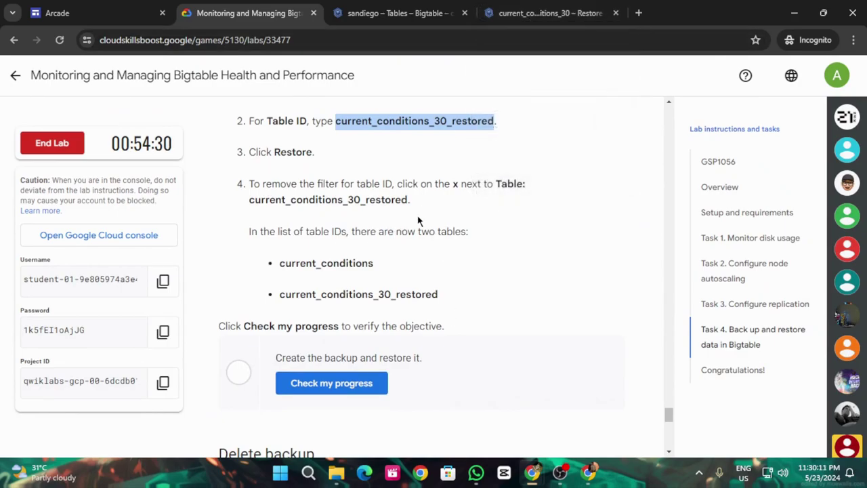
key(ctrl+4)
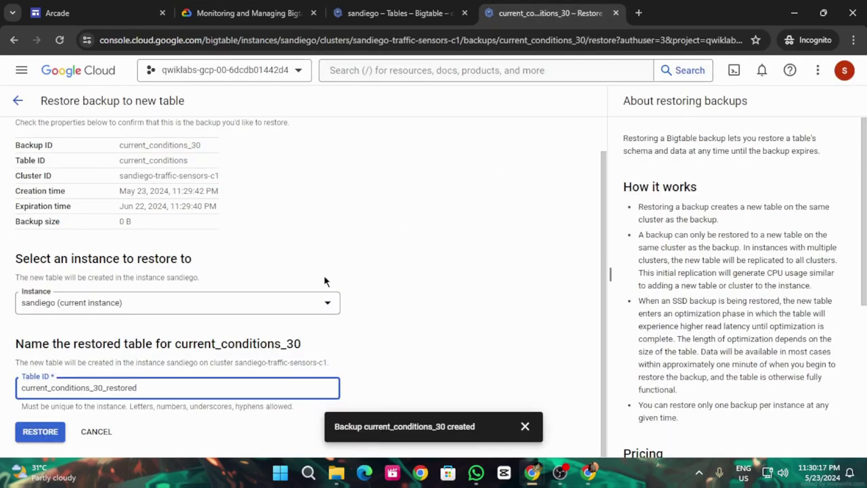
click(525, 427)
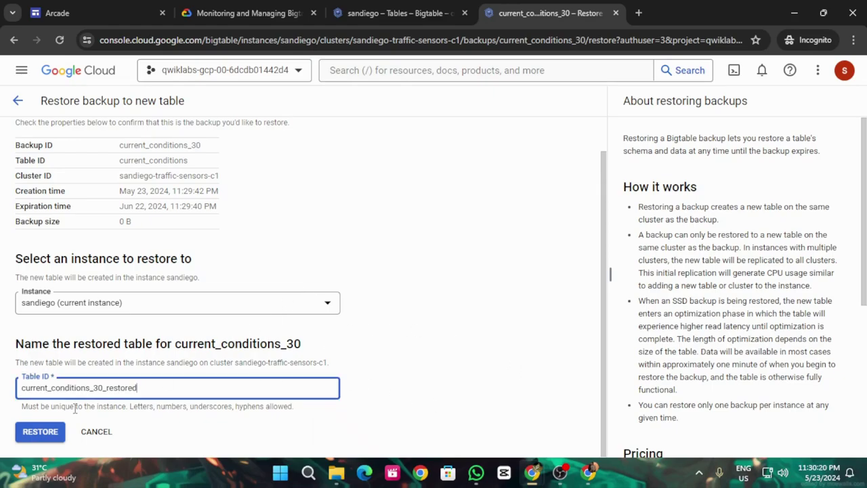
click(40, 433)
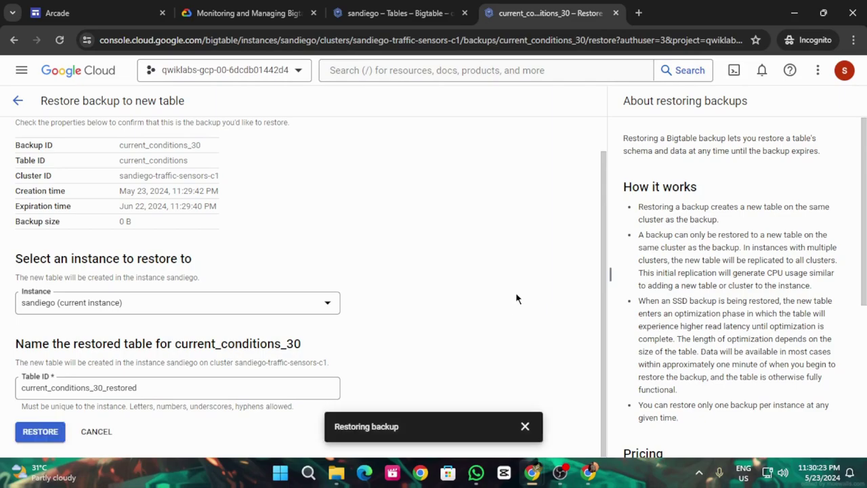
- Check the lab progress for the "Create the backup and restore it" objective
click(258, 13)
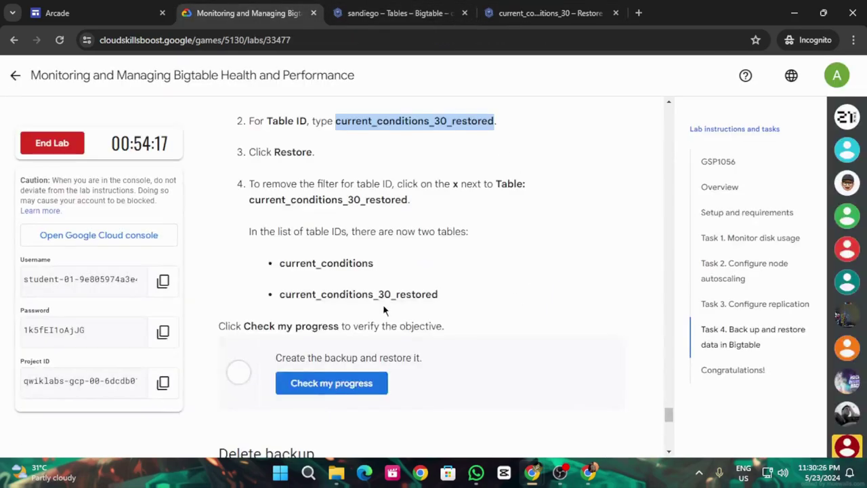
scroll(376, 290, down, 2)
click(341, 258)
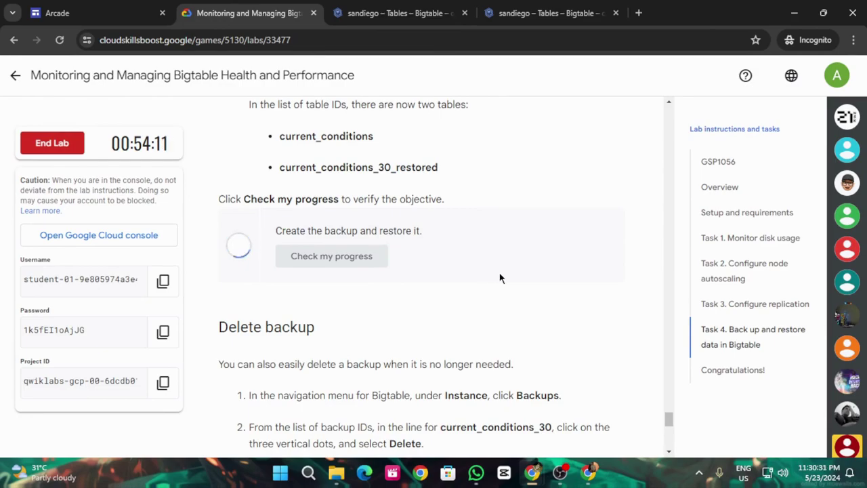
- Go back to Task 2 in the lab instructions and check the progress of the "Configure node autoscaling" objective
scroll(500, 278, down, 5)
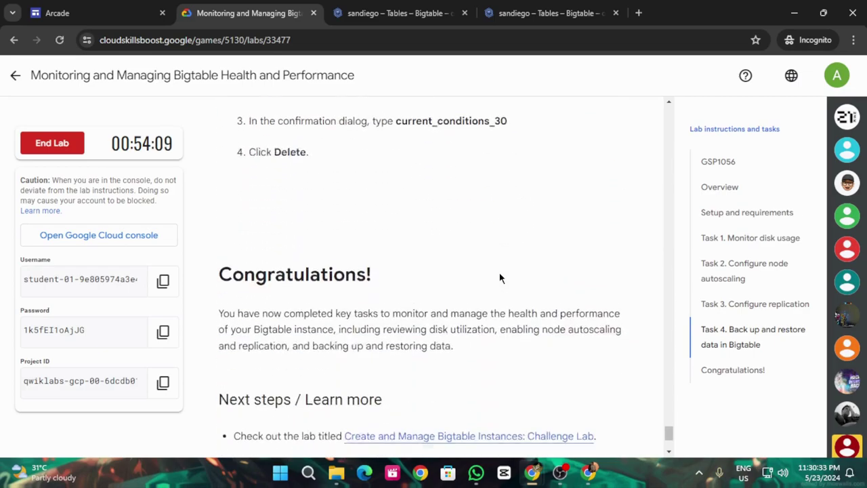
scroll(373, 251, up, 15)
scroll(381, 260, up, 10)
scroll(349, 258, down, 4)
click(323, 224)
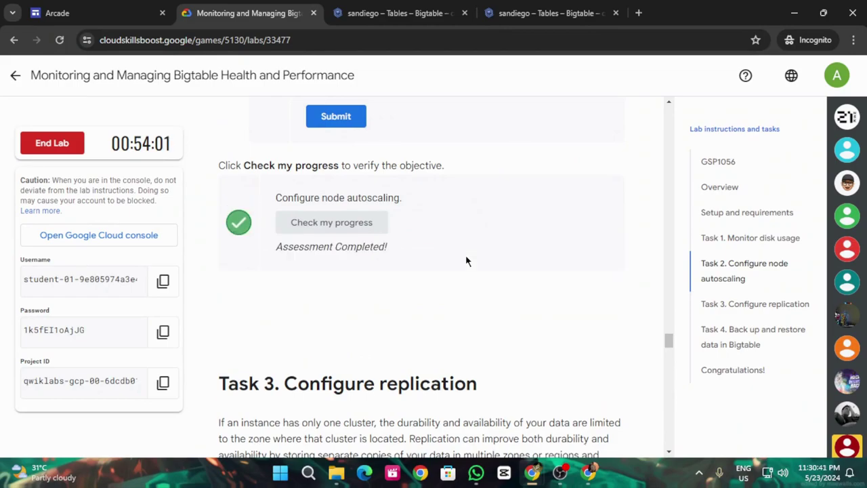
- Leave the lab for The Arcade Health Tech game page and review the completion status of its required labs
scroll(383, 306, up, 10)
scroll(383, 307, up, 15)
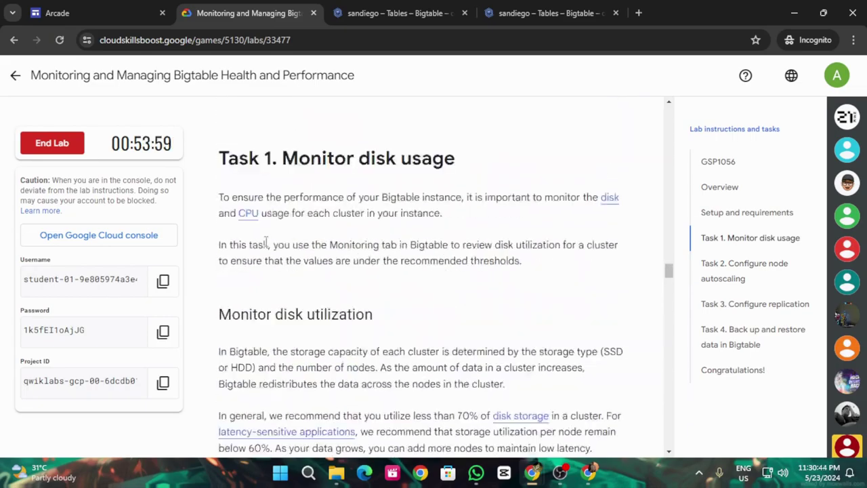
scroll(258, 238, up, 5)
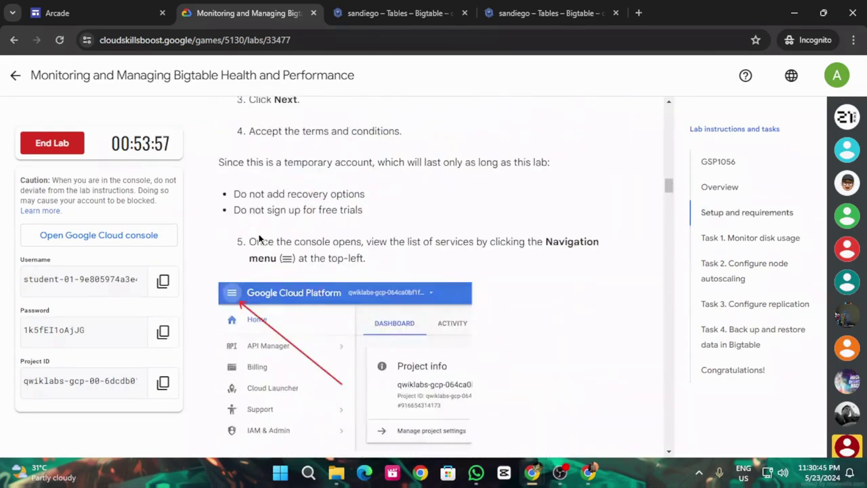
click(770, 172)
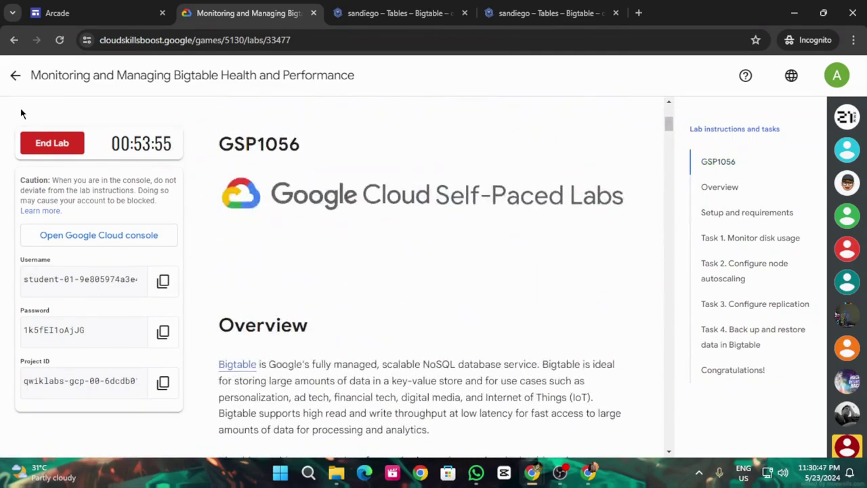
click(15, 76)
scroll(543, 241, down, 15)
click(592, 246)
scroll(558, 263, down, 5)
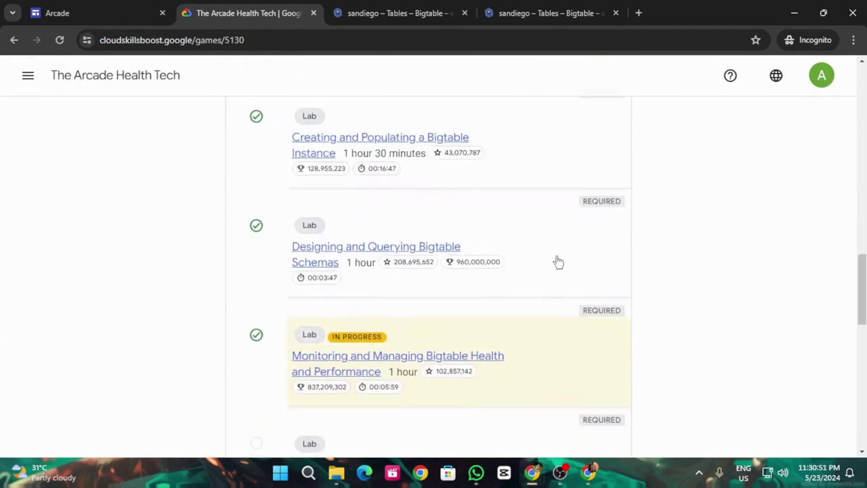
- Reopen the Monitoring and Managing Bigtable Health and Performance lab and end it
scroll(558, 262, down, 3)
click(355, 167)
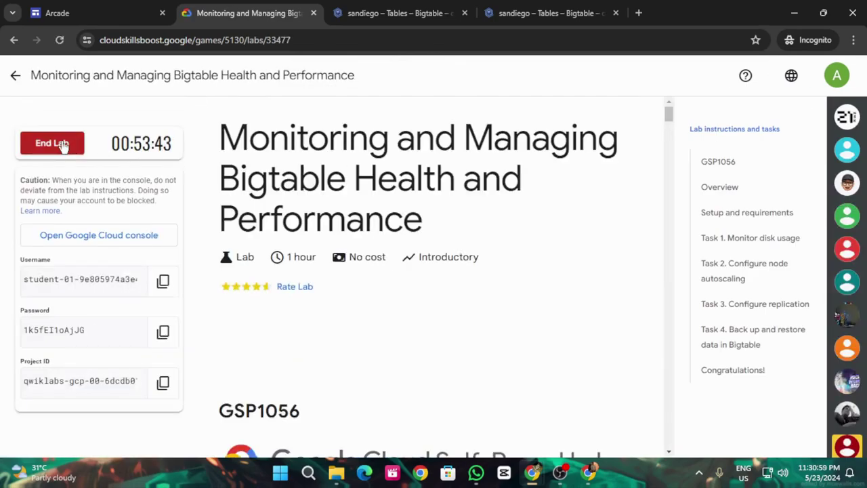
click(59, 145)
click(560, 300)
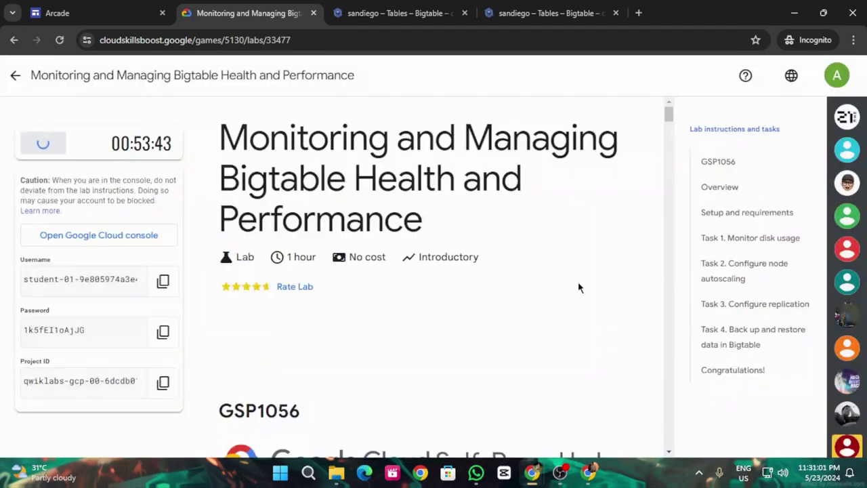